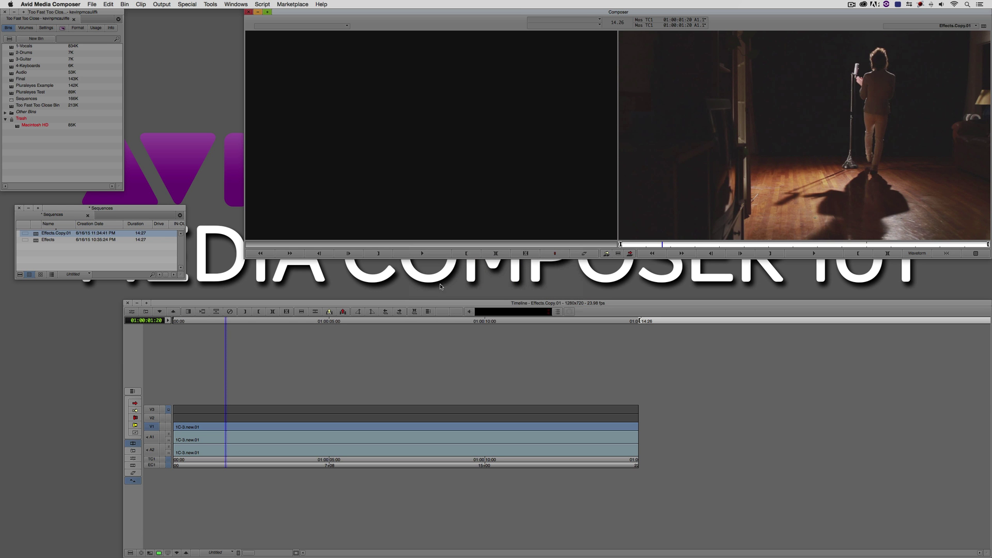
# Step: Drag the Timeline position indicator to about 01:00:05:10 in the Effects.Copy.01 sequence
pyautogui.moveTo(290, 424); pyautogui.dragTo(340, 449)
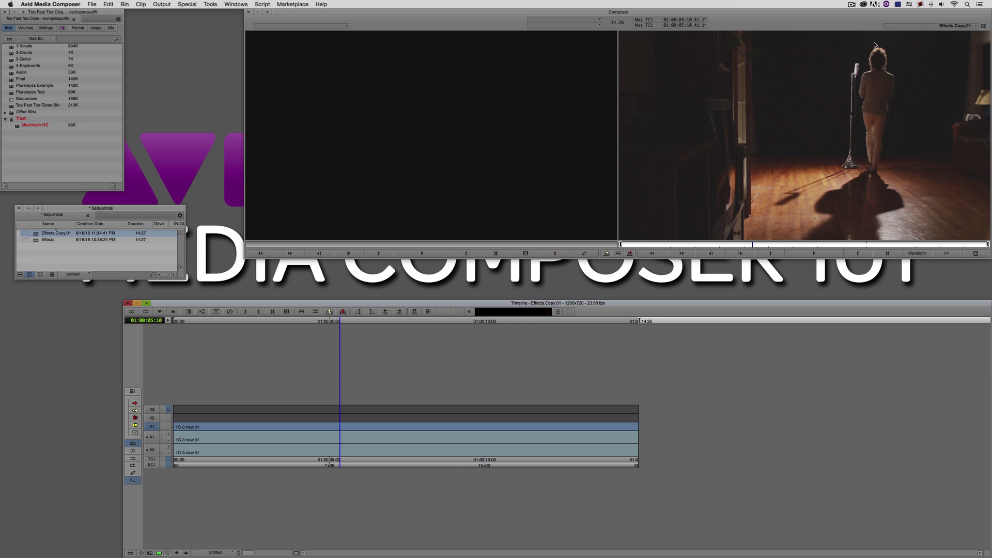
# Step: Drag BCC Lens Flare 3D from the BCC Lights category onto the V1 concert clip
pyautogui.press('super+8')
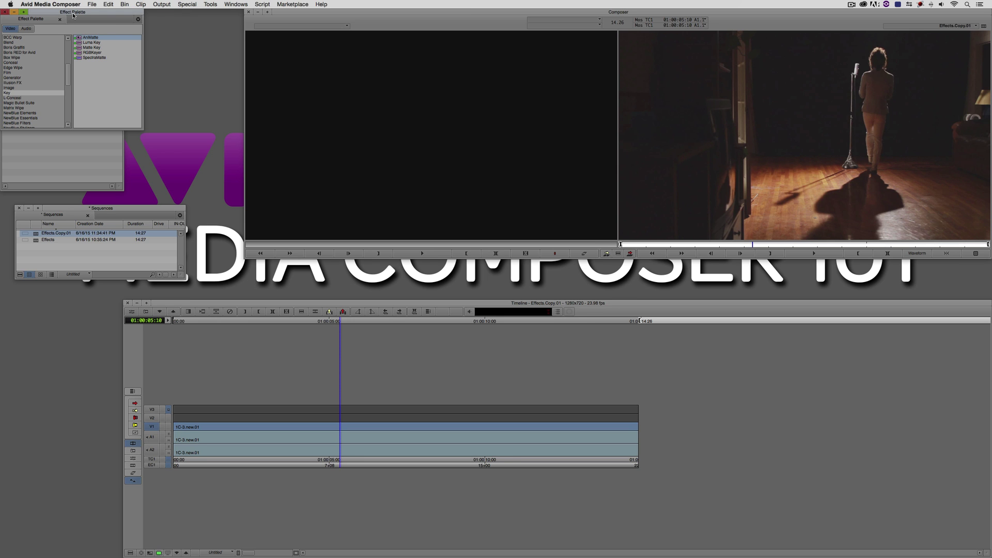
pyautogui.moveTo(73, 12); pyautogui.dragTo(161, 59)
pyautogui.moveTo(158, 121); pyautogui.dragTo(161, 89)
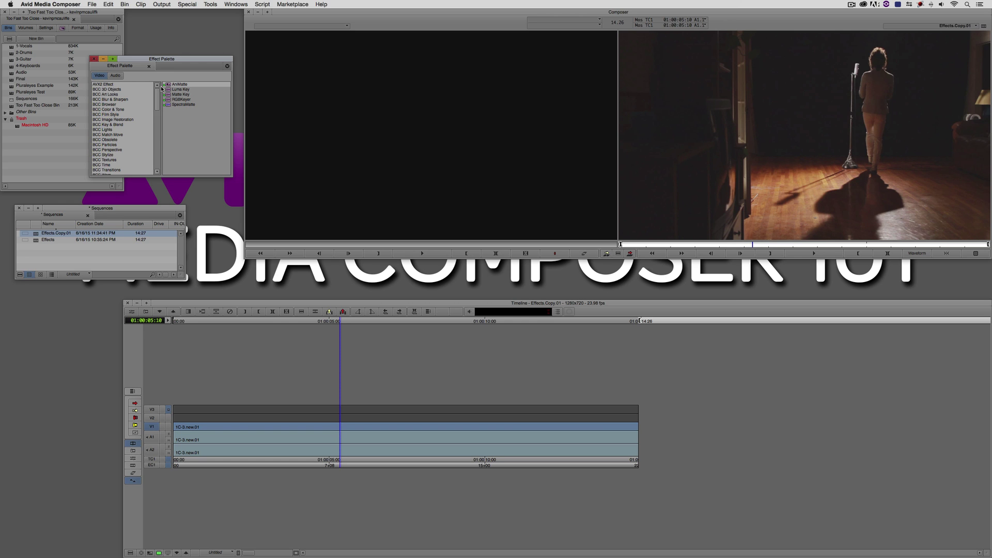
pyautogui.click(115, 131)
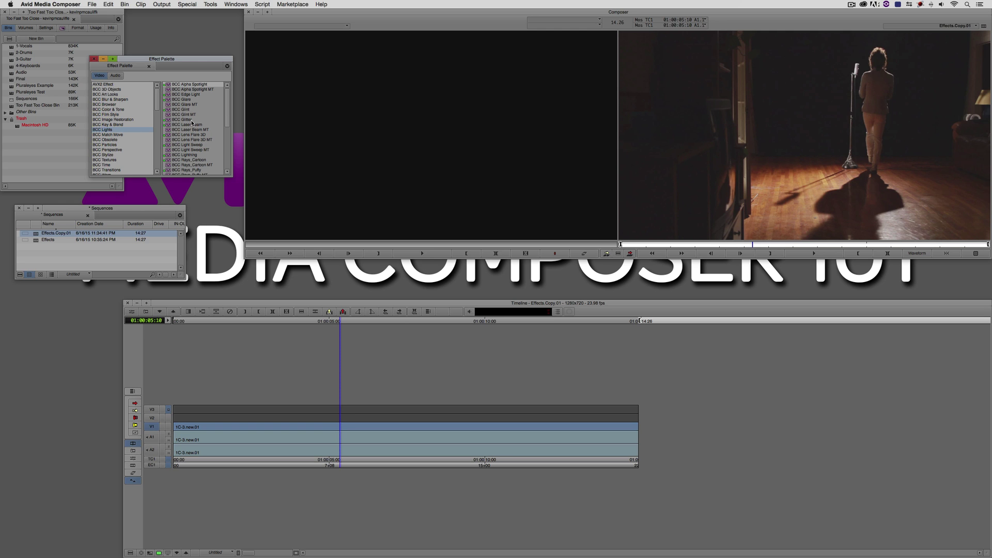
pyautogui.click(195, 135)
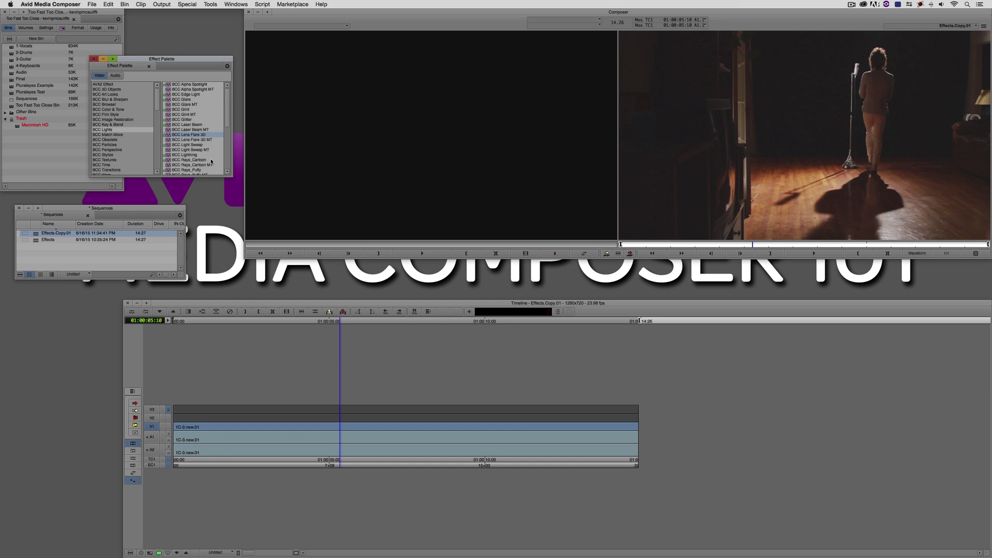
pyautogui.moveTo(169, 138); pyautogui.dragTo(346, 431)
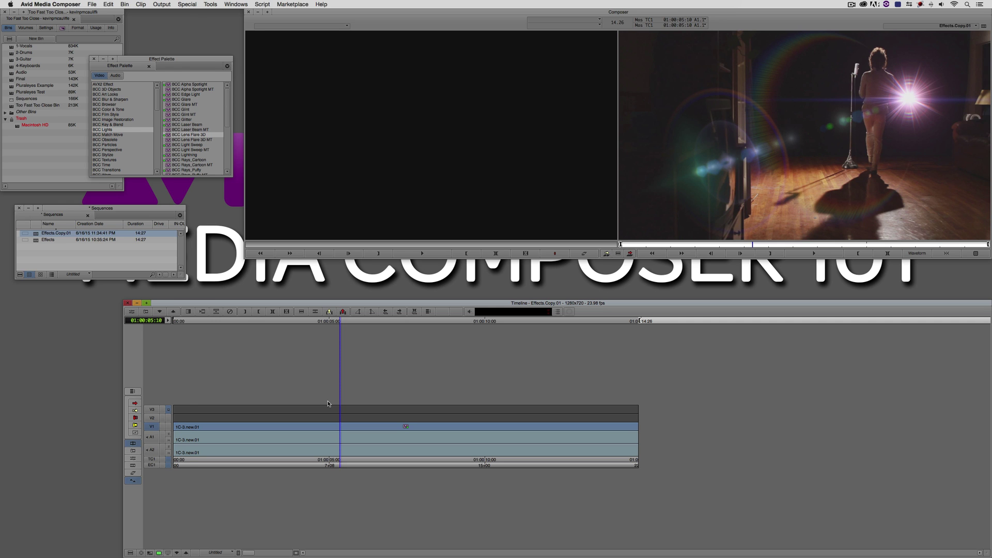
# Step: Open the lens flare's Effect Editor, move it aside, and leave the preset list unchanged
pyautogui.press('super+8')
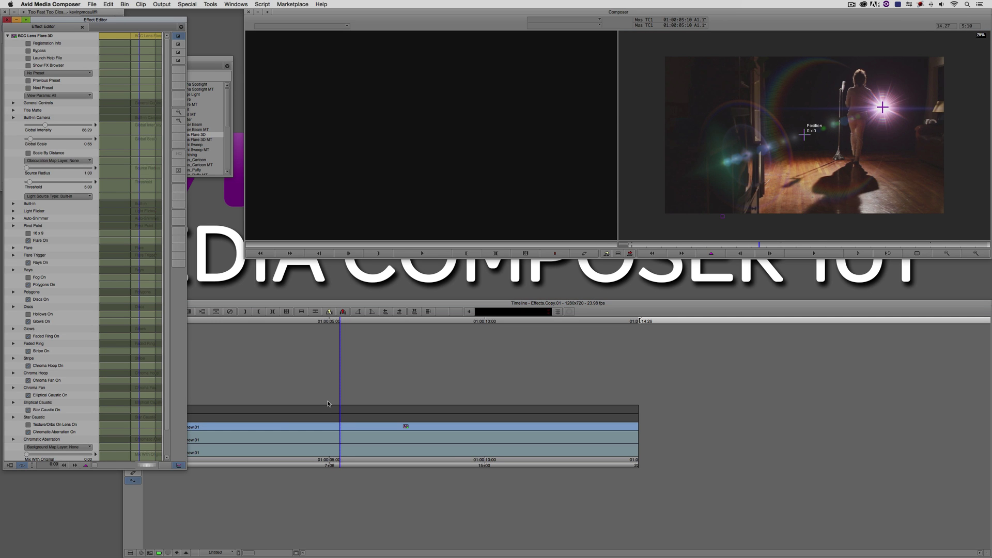
pyautogui.click(238, 308)
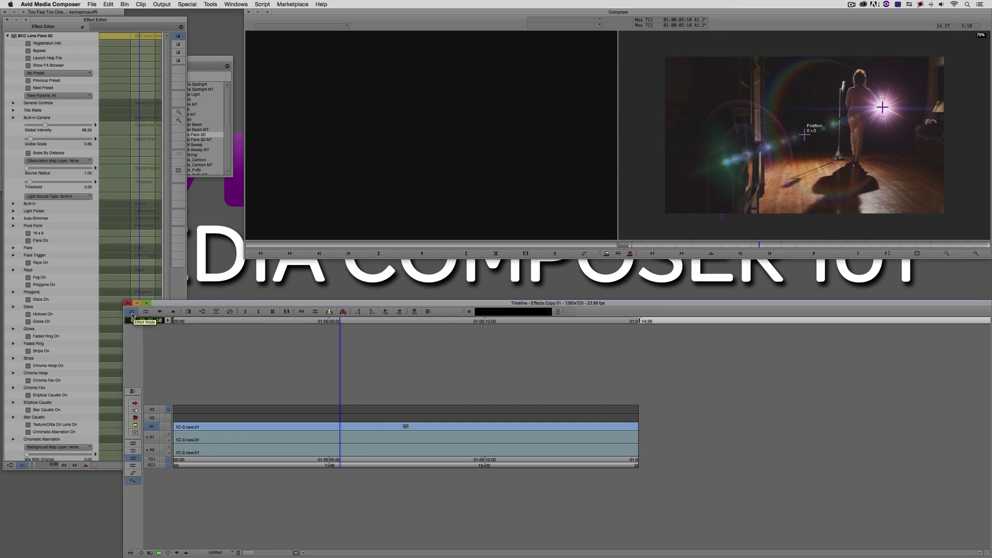
pyautogui.moveTo(99, 21); pyautogui.dragTo(360, 19)
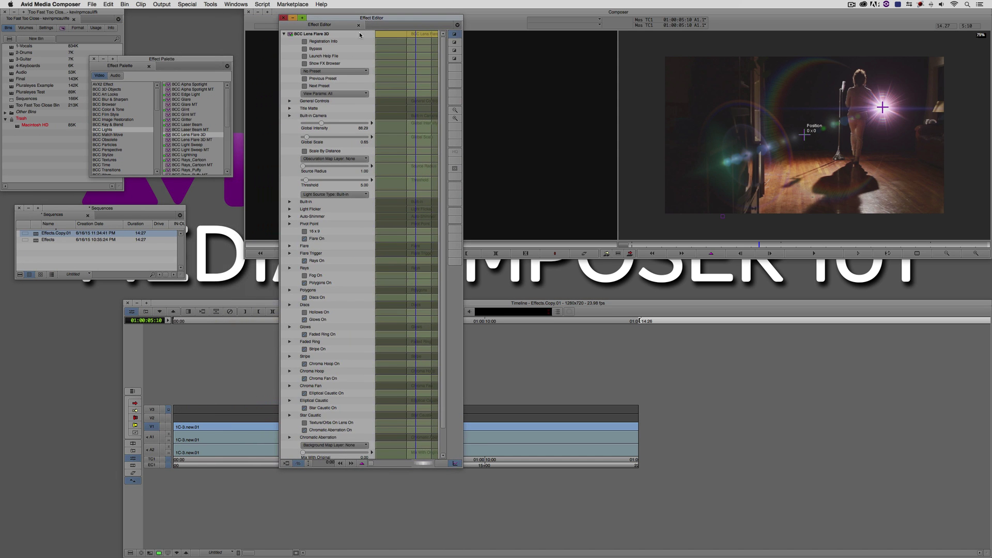
pyautogui.click(352, 71)
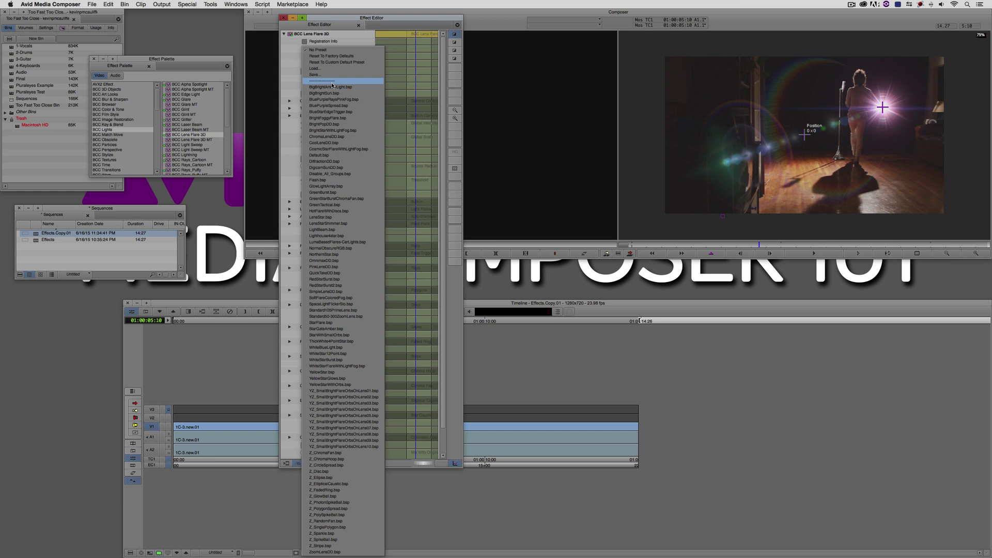
pyautogui.click(288, 78)
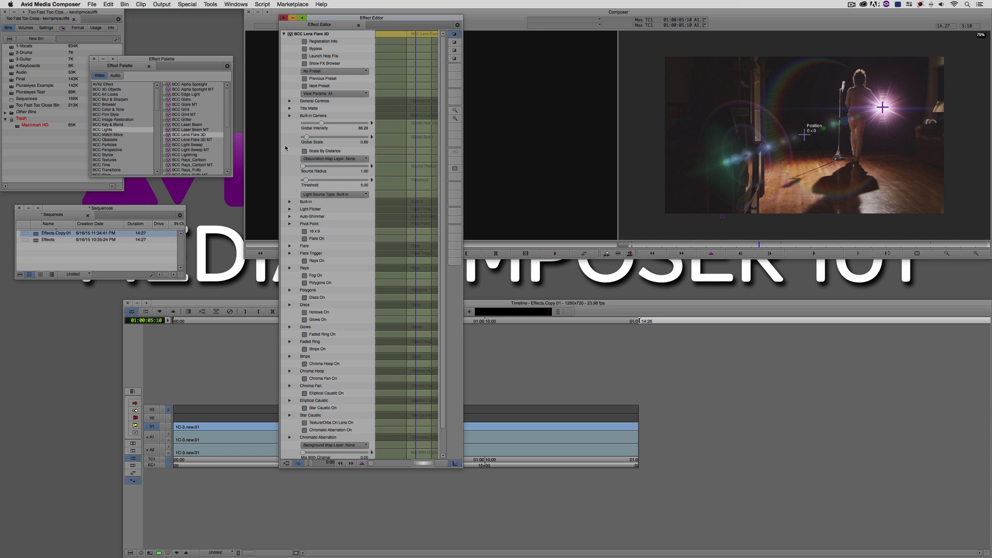
# Step: Apply the BrightPopDD.bsp preset to the lens flare from the BCC FX Browser
pyautogui.click(285, 148)
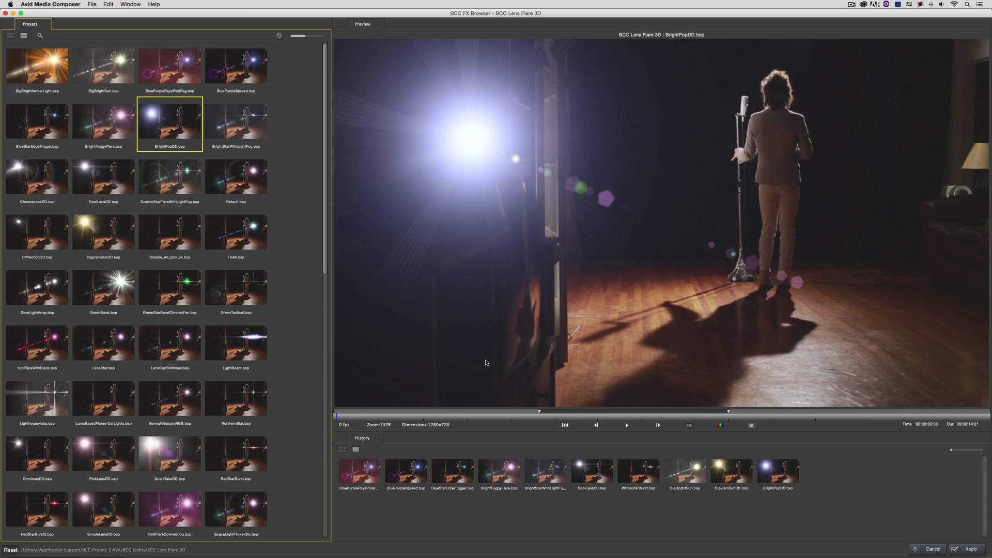
pyautogui.click(968, 549)
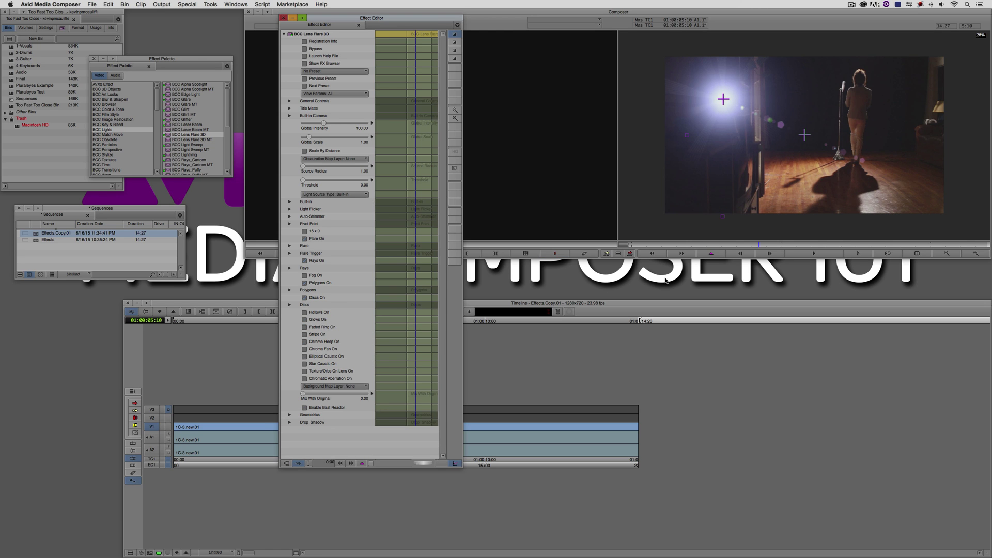
# Step: Turn off Discs On and Polygons On for the lens flare
pyautogui.click(536, 238)
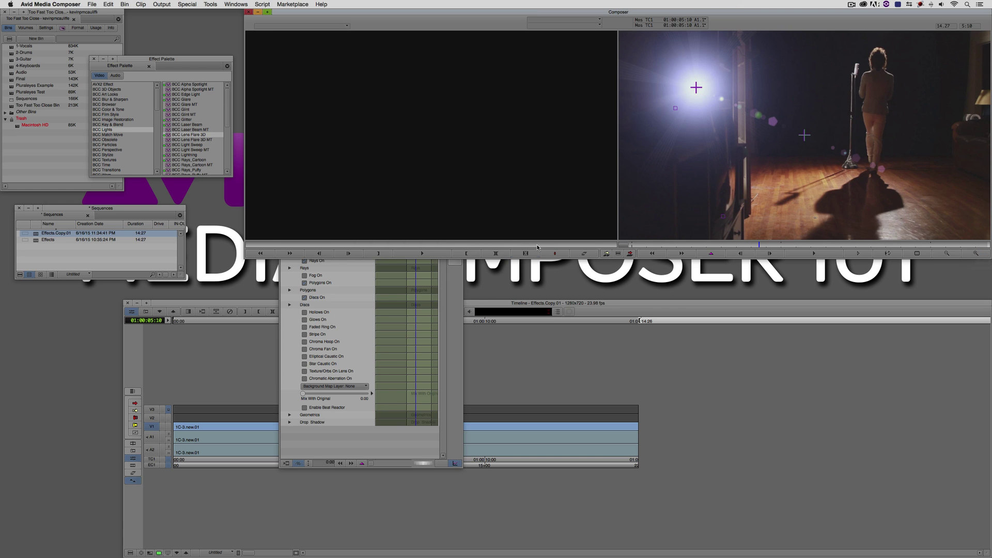
pyautogui.click(444, 268)
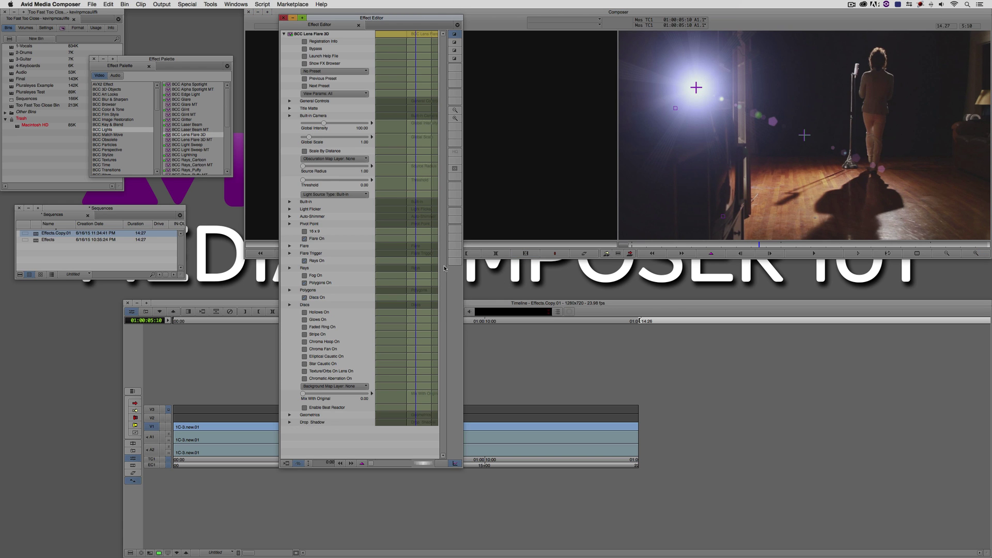
pyautogui.click(312, 299)
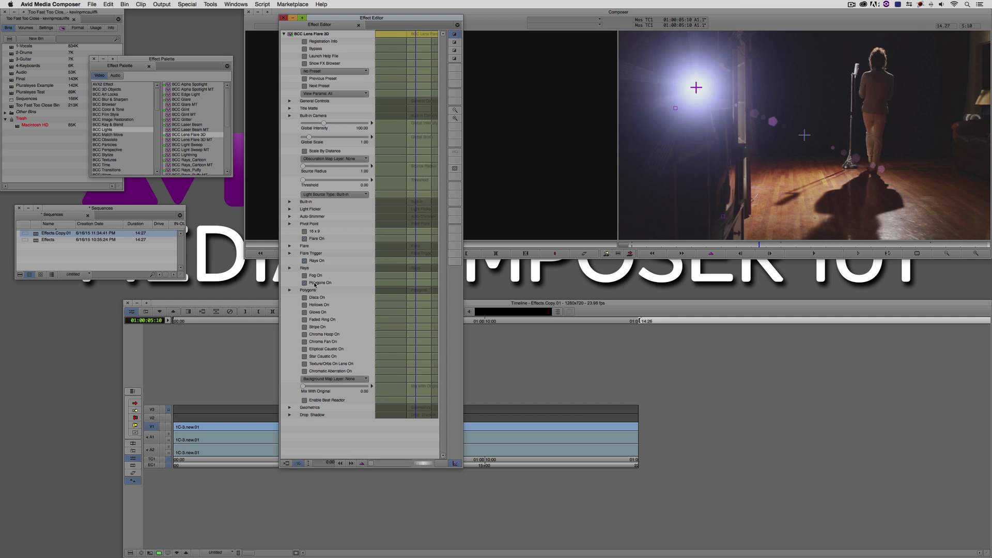
pyautogui.click(315, 284)
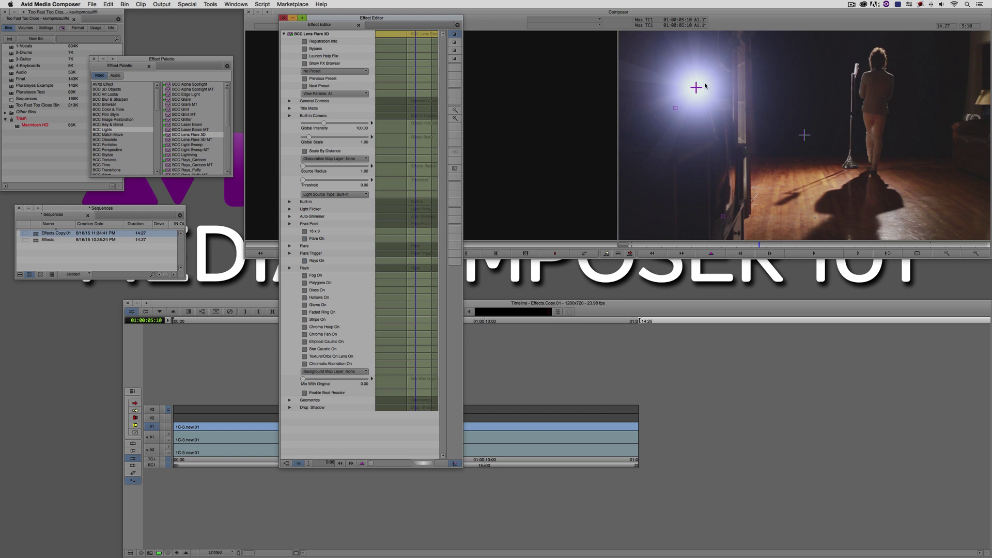
# Step: Move the flare light source up above the singer's head
pyautogui.moveTo(698, 87); pyautogui.dragTo(879, 32)
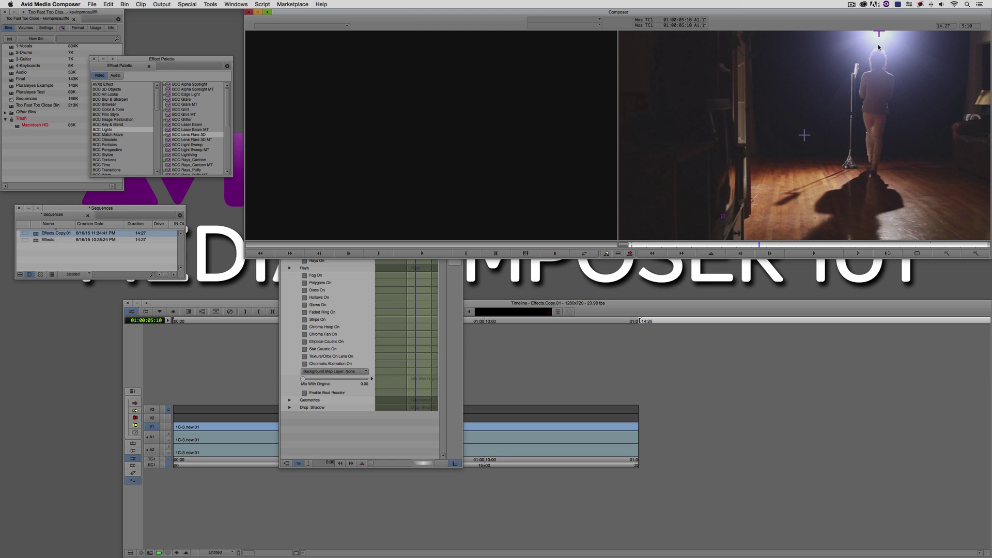
pyautogui.click(440, 282)
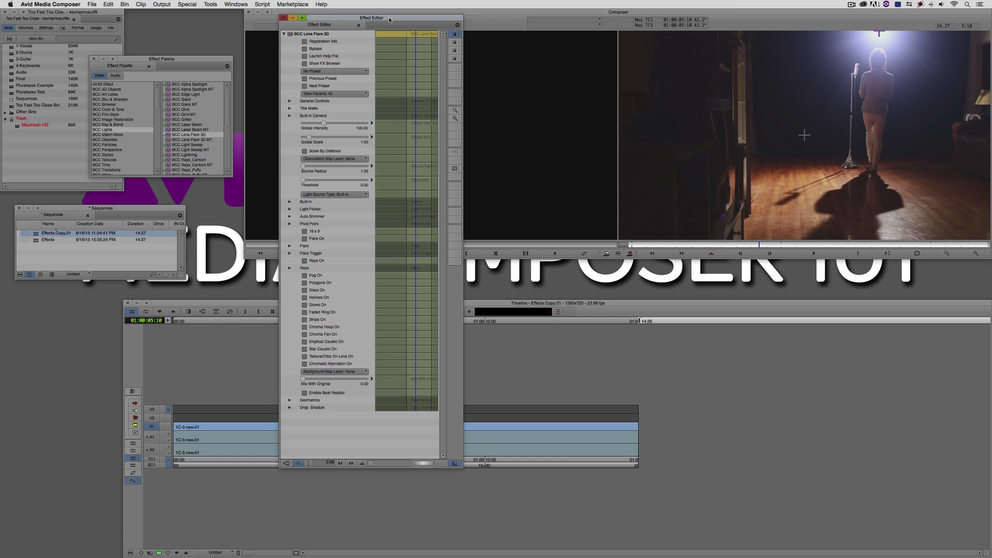
pyautogui.moveTo(389, 20); pyautogui.dragTo(384, 25)
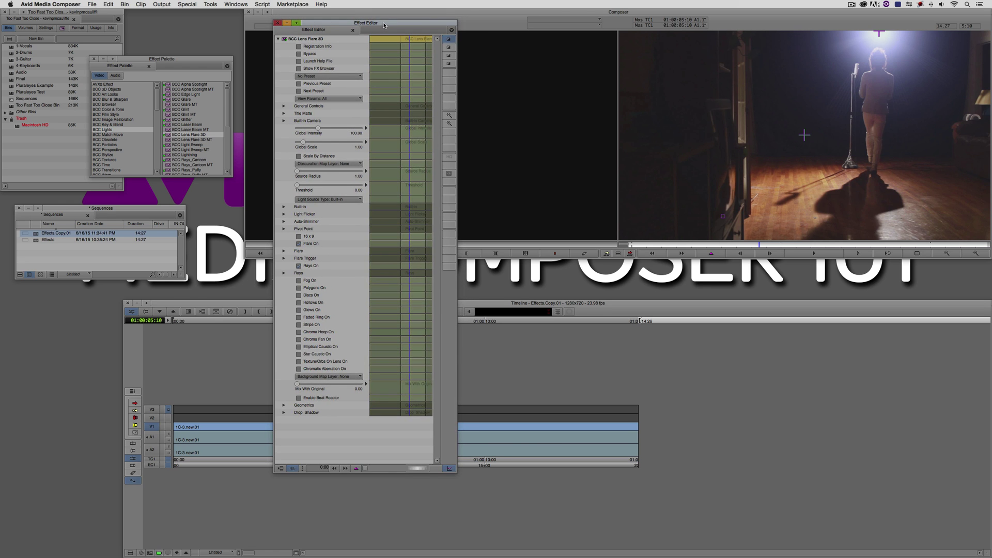
# Step: Close the Effect Editor and list the Key category, showing AniMatte and SpectraMatte
pyautogui.click(278, 23)
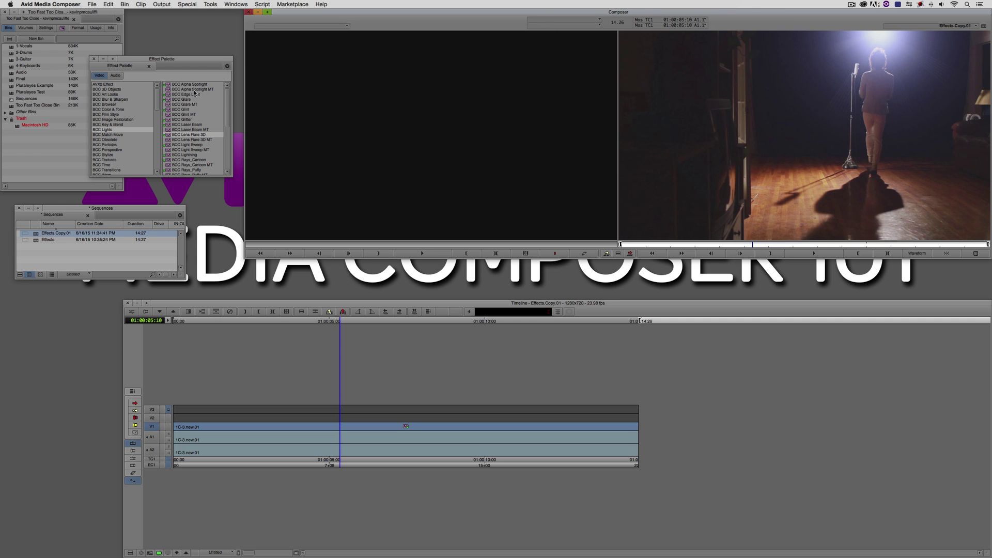
pyautogui.moveTo(156, 98); pyautogui.dragTo(155, 124)
pyautogui.click(97, 133)
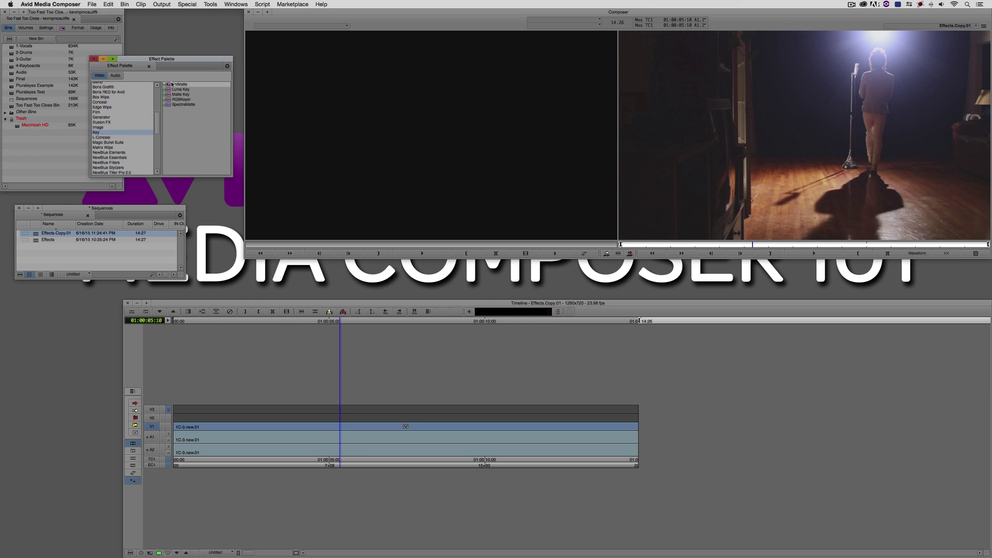
pyautogui.moveTo(174, 61); pyautogui.dragTo(370, 425)
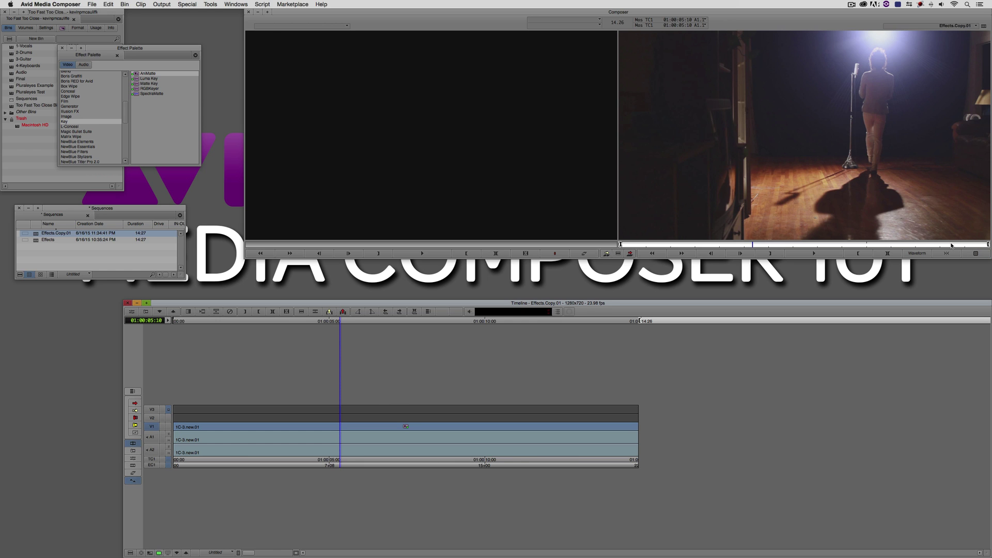
# Step: Open the AniMatte settings in the Effect Editor alongside the video monitors
pyautogui.press('super+8')
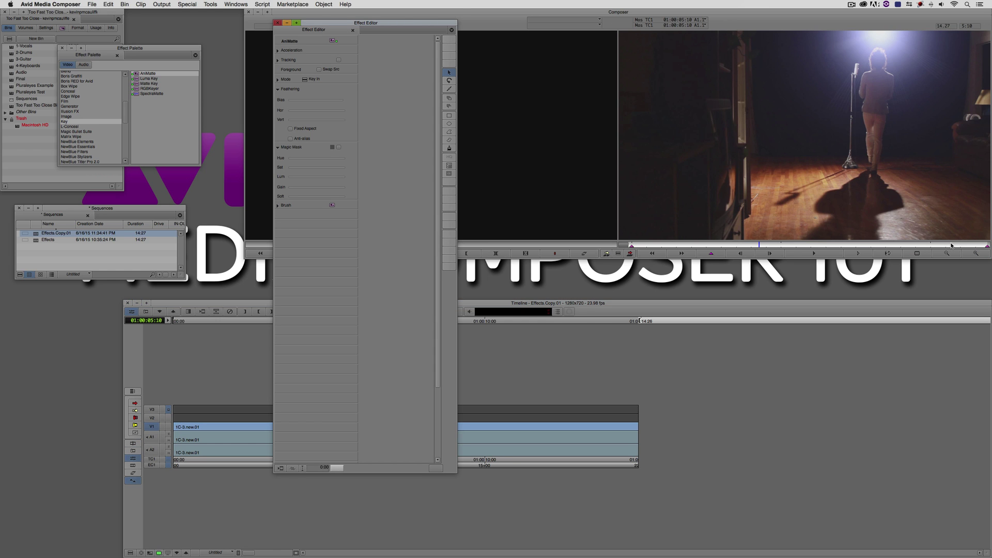
pyautogui.moveTo(384, 25); pyautogui.dragTo(362, 28)
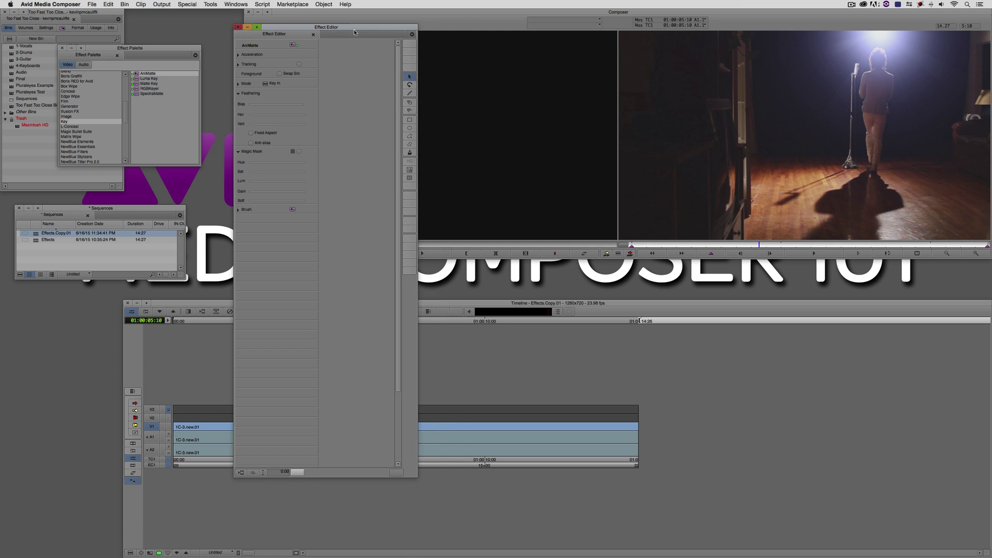
pyautogui.click(788, 112)
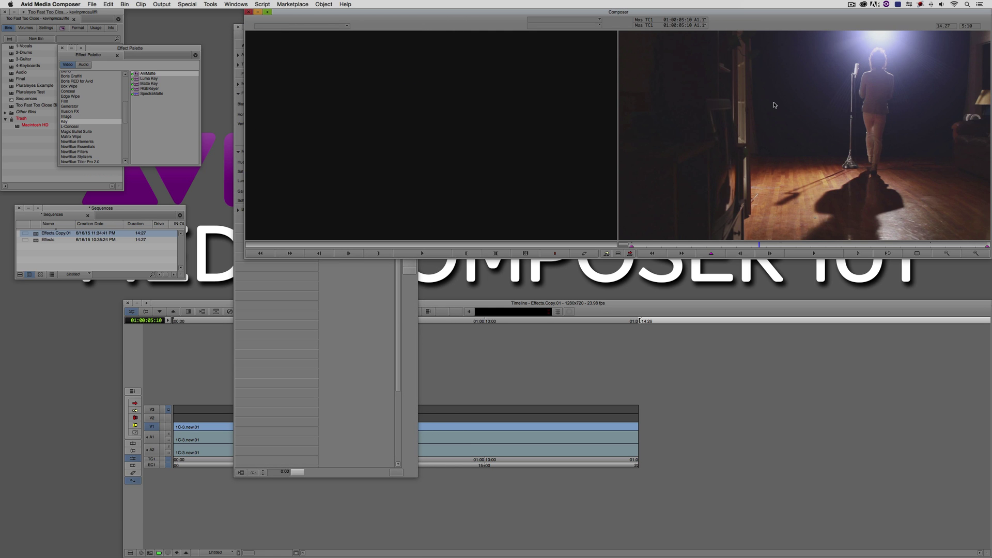
pyautogui.moveTo(770, 92); pyautogui.dragTo(925, 182)
pyautogui.click(373, 303)
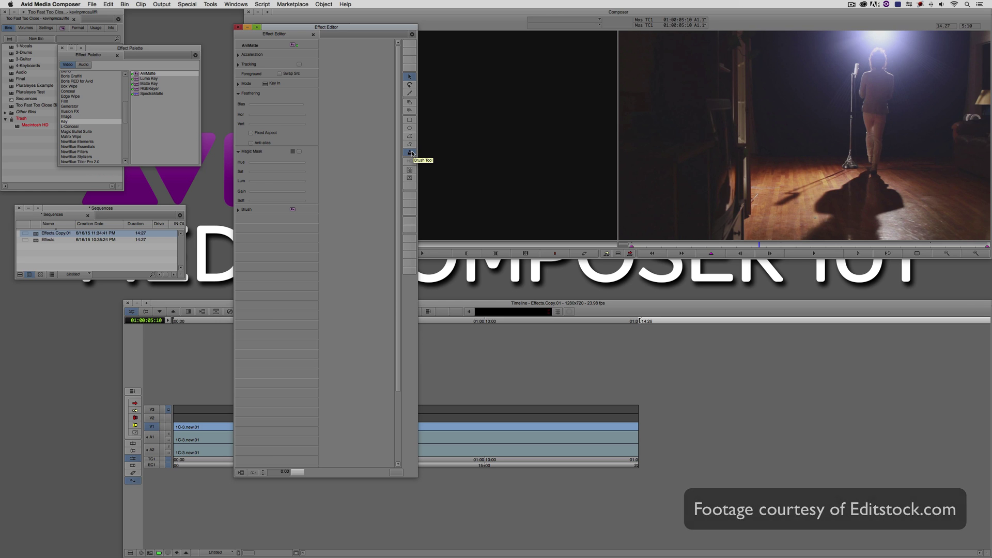
# Step: Draw a rectangular matte around the spotlit singer in the Record monitor
pyautogui.click(410, 120)
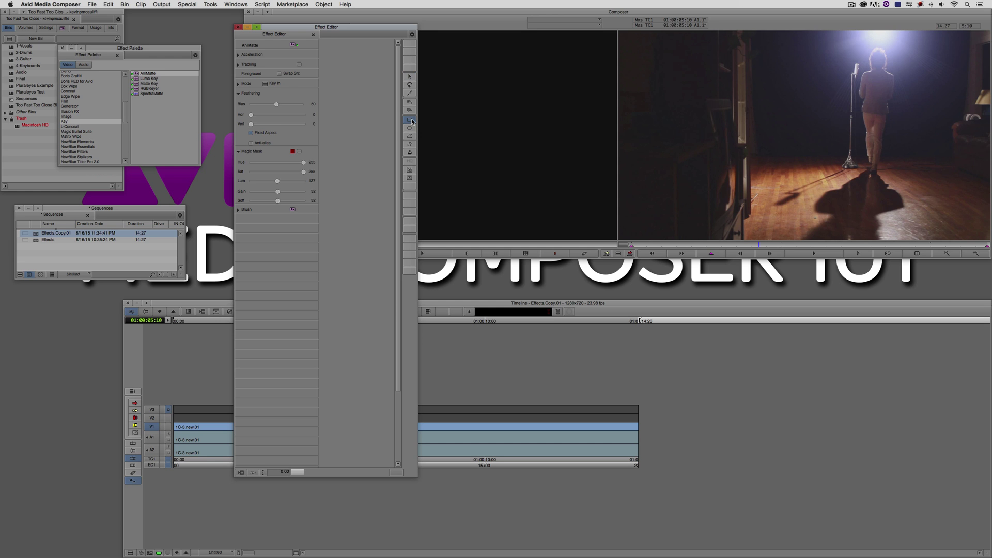
pyautogui.click(947, 255)
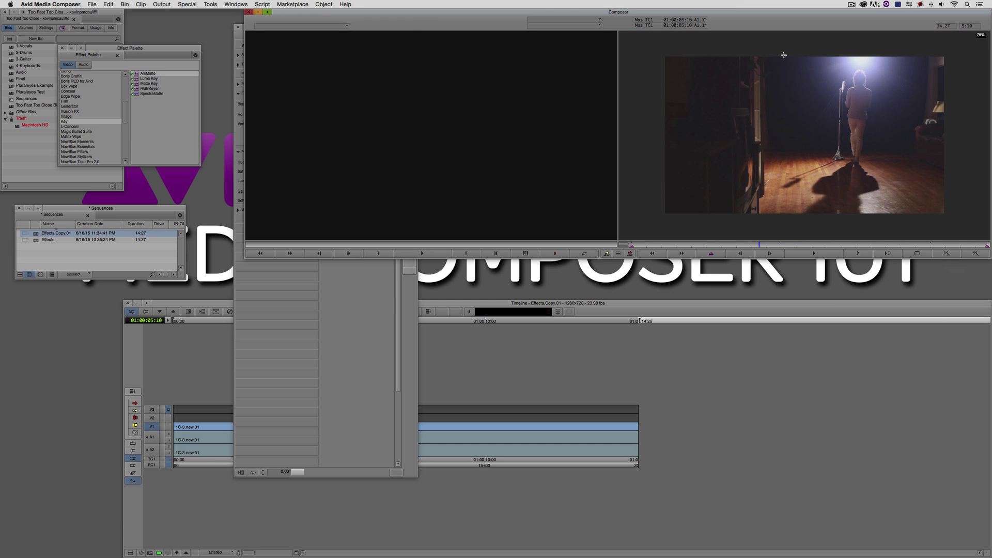
pyautogui.moveTo(787, 41); pyautogui.dragTo(908, 236)
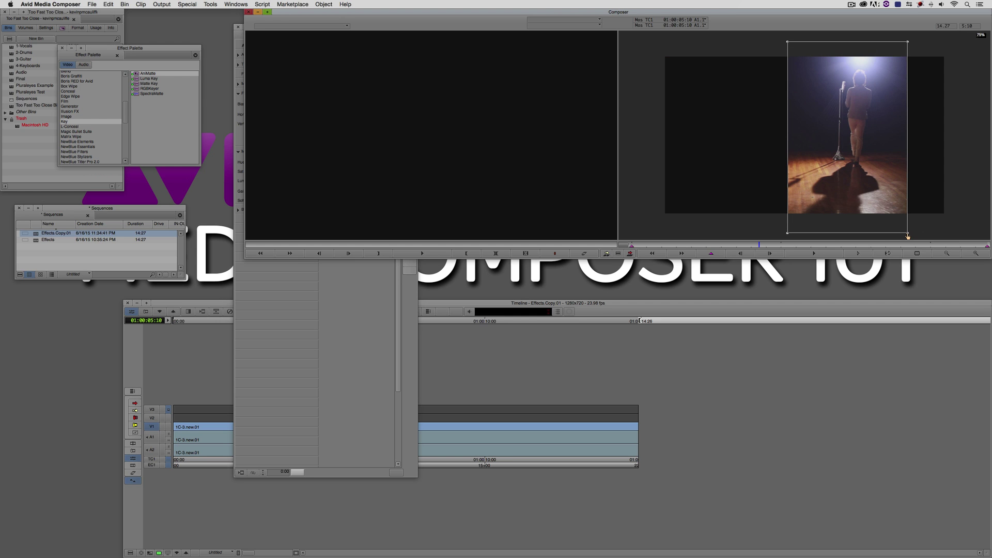
# Step: Feather the AniMatte edges horizontally only, with Fixed Aspect unchecked and vertical feathering at 0
pyautogui.click(398, 276)
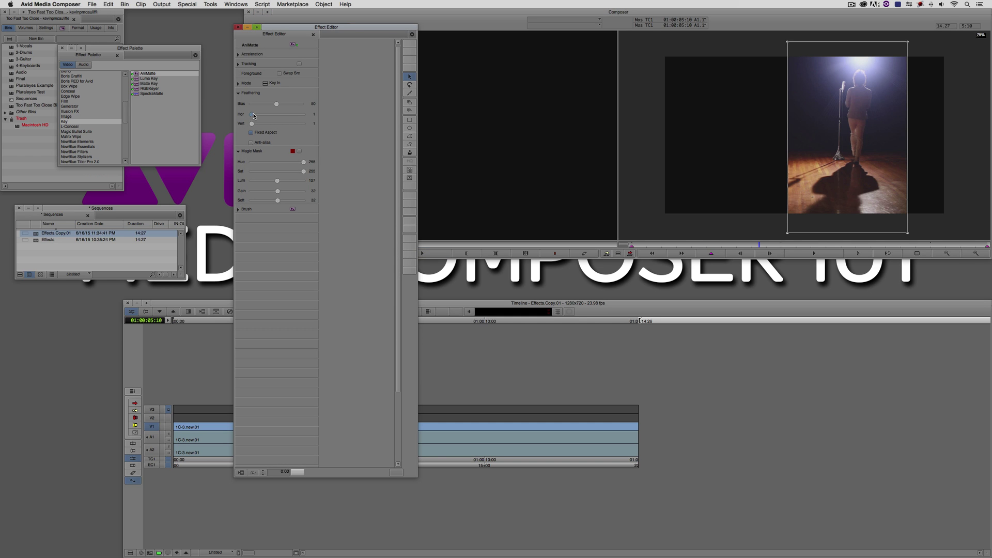
pyautogui.moveTo(251, 114); pyautogui.dragTo(275, 116)
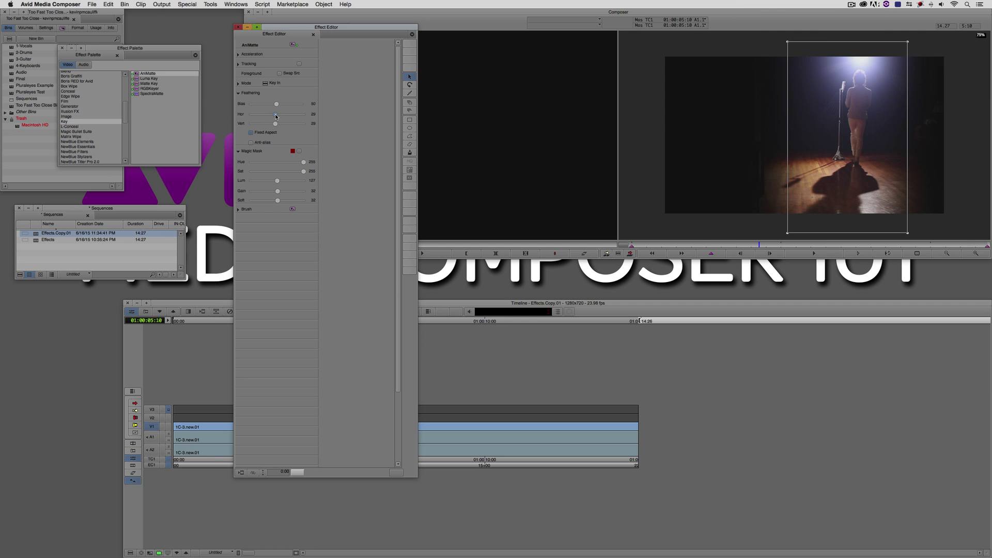
pyautogui.click(251, 133)
pyautogui.press('super+z')
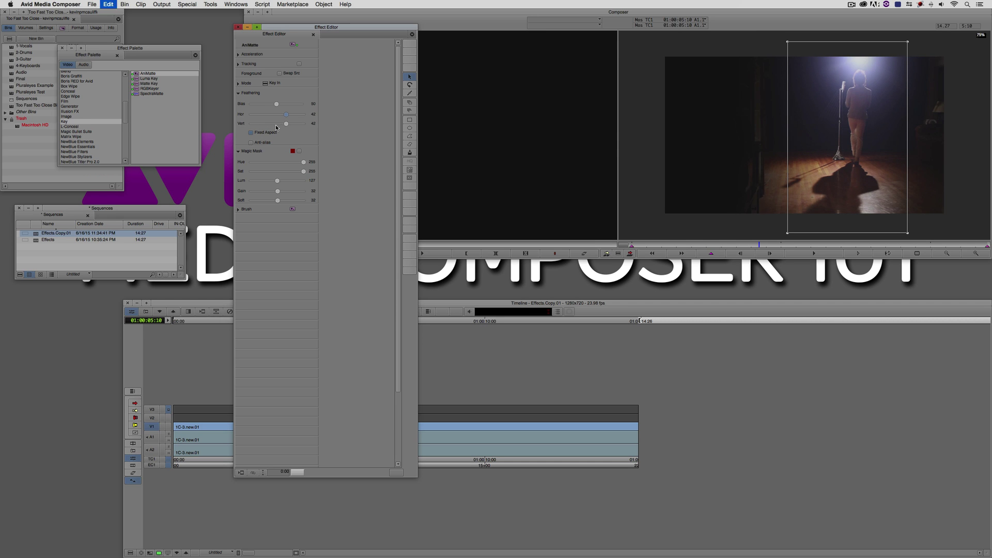
pyautogui.press('Left')
pyautogui.press('Left')
pyautogui.press('Left')
pyautogui.press('Left')
pyautogui.press('Left')
pyautogui.press('Left')
pyautogui.press('Left')
pyautogui.press('Left')
pyautogui.press('Left')
pyautogui.press('Left')
pyautogui.press('Left')
pyautogui.press('Left')
pyautogui.press('Left')
pyautogui.press('Left')
pyautogui.press('Left')
pyautogui.press('Left')
pyautogui.press('Left')
pyautogui.press('Left')
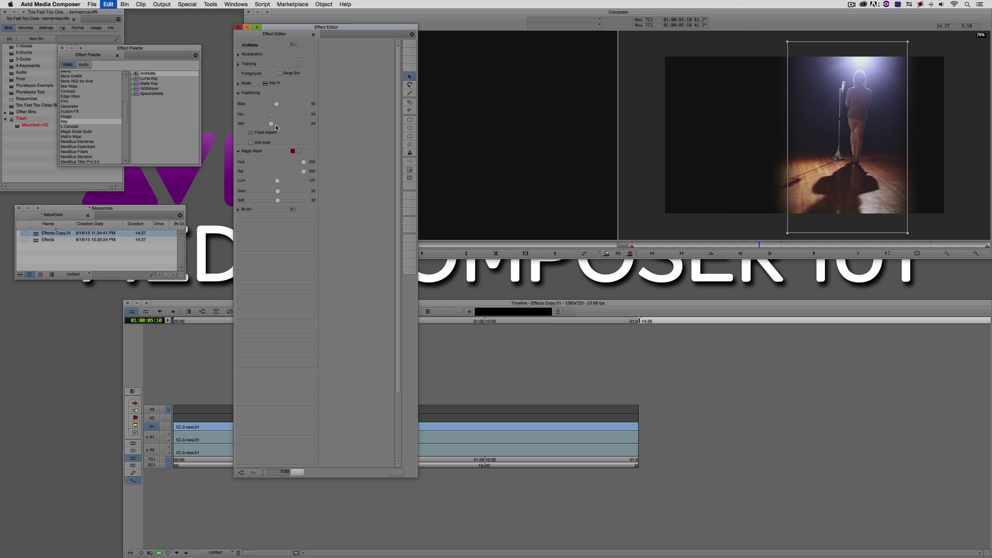
pyautogui.press('super+z')
pyautogui.press('super+z')
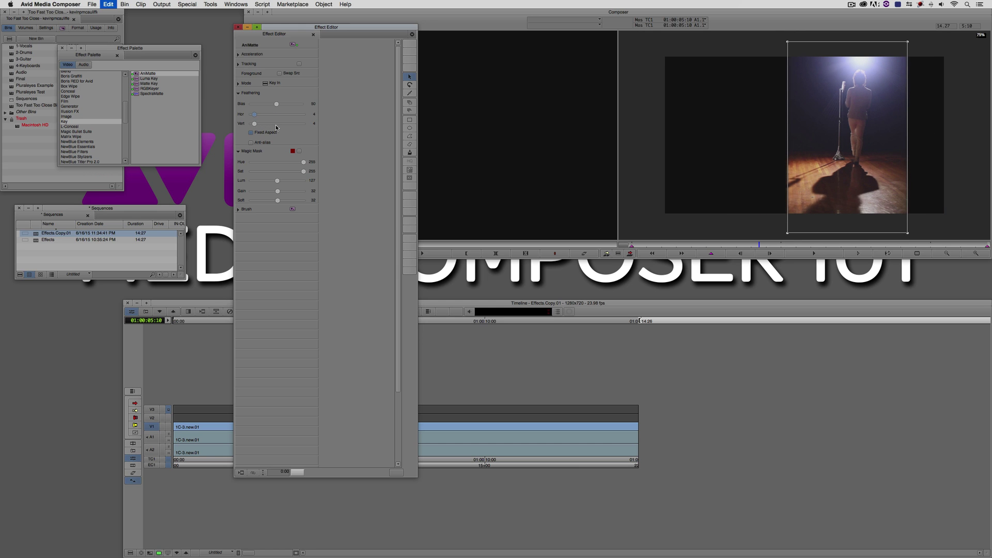
pyautogui.press('super+z')
pyautogui.moveTo(251, 115); pyautogui.dragTo(276, 112)
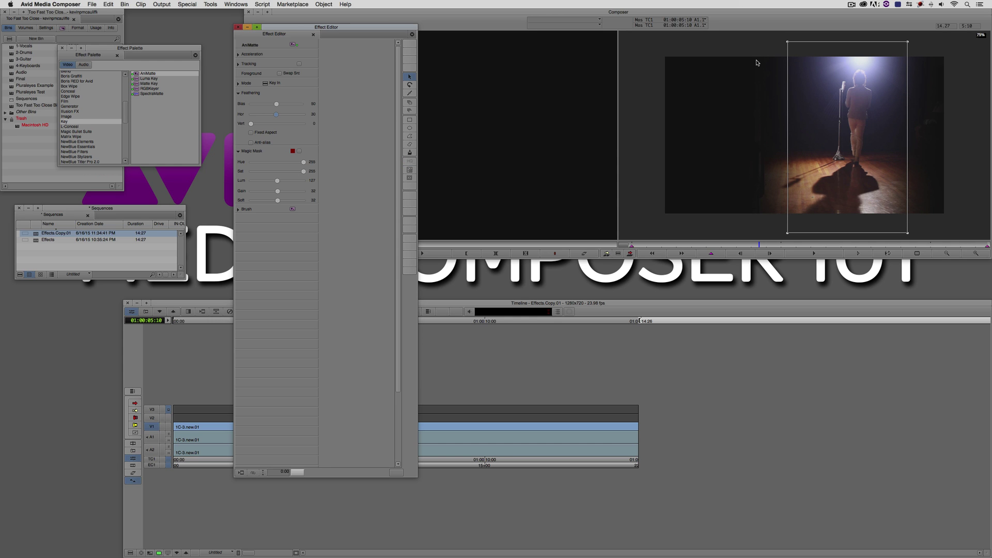
# Step: Pull the matte box's left edge slightly inward, then move the Effect Editor off the timeline
pyautogui.click(788, 42)
pyautogui.moveTo(789, 43); pyautogui.dragTo(801, 43)
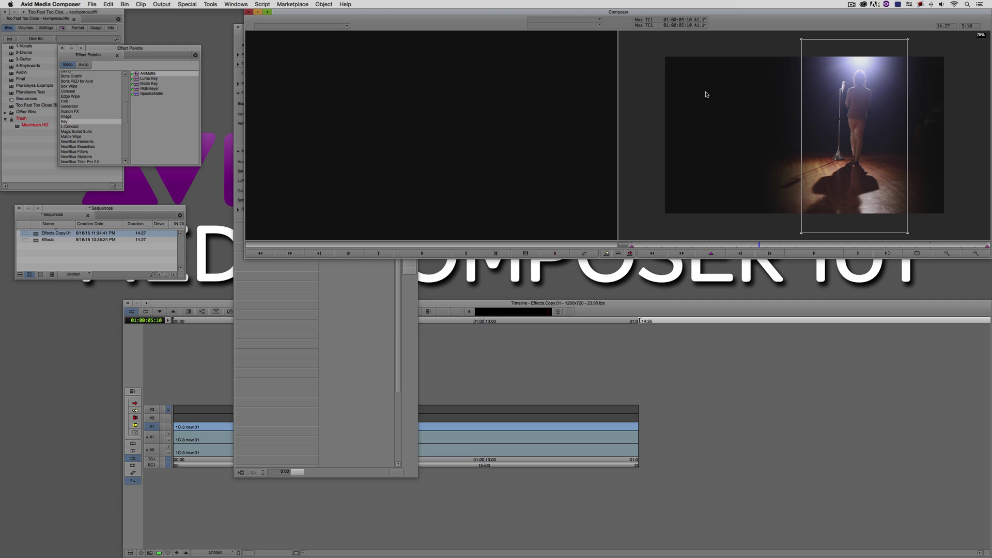
pyautogui.click(409, 364)
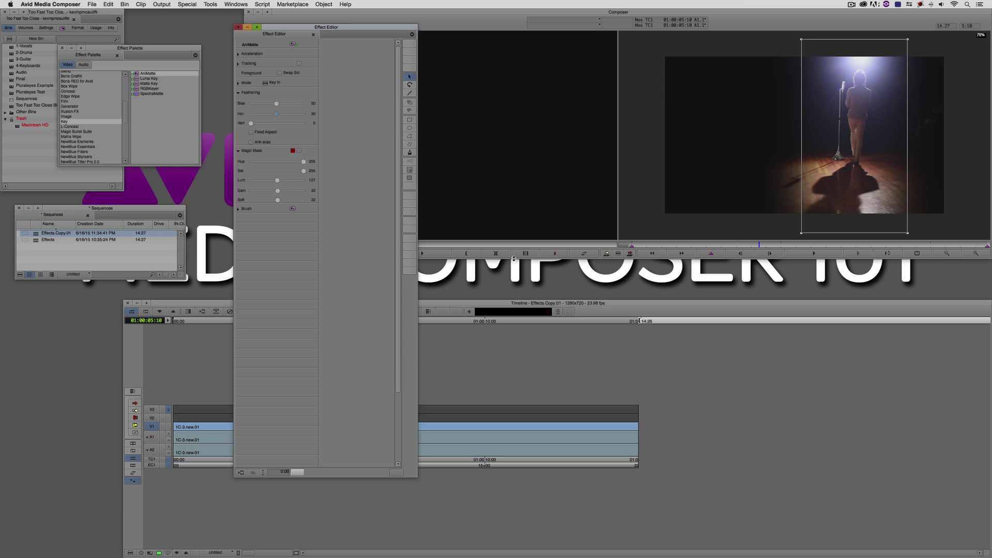
pyautogui.moveTo(339, 24); pyautogui.dragTo(161, 75)
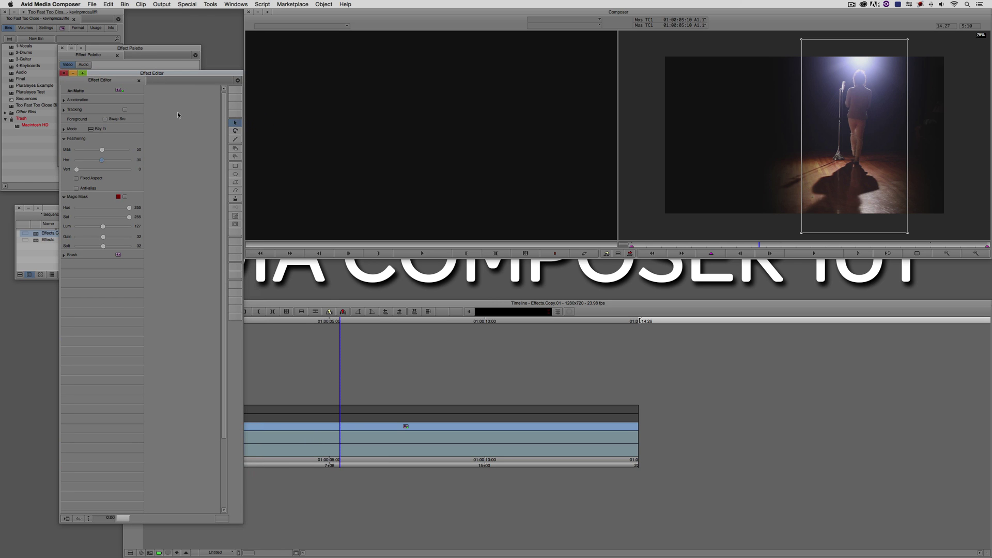
pyautogui.click(343, 429)
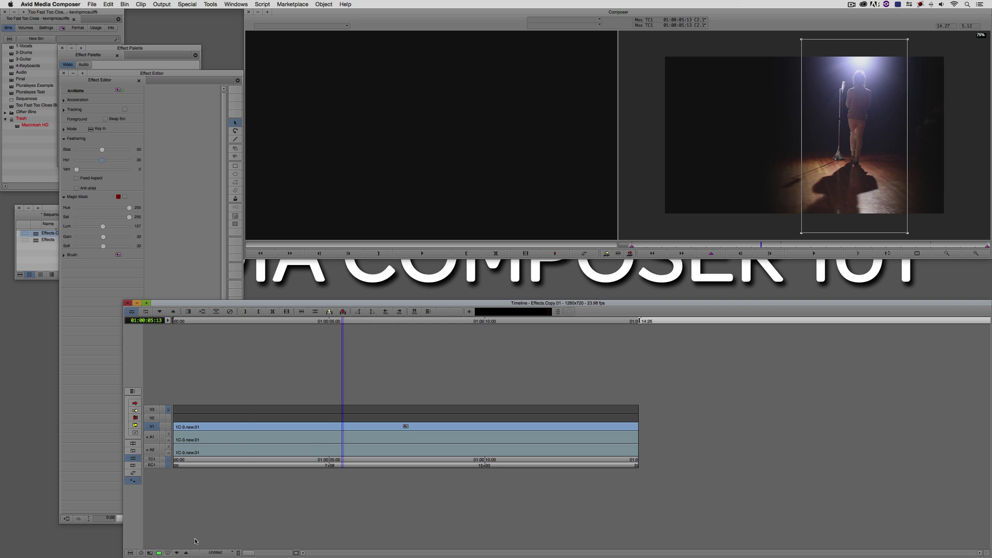
# Step: Step into the AniMatte nest to reveal the V3, V2, V1 layers and lens flare
pyautogui.click(176, 553)
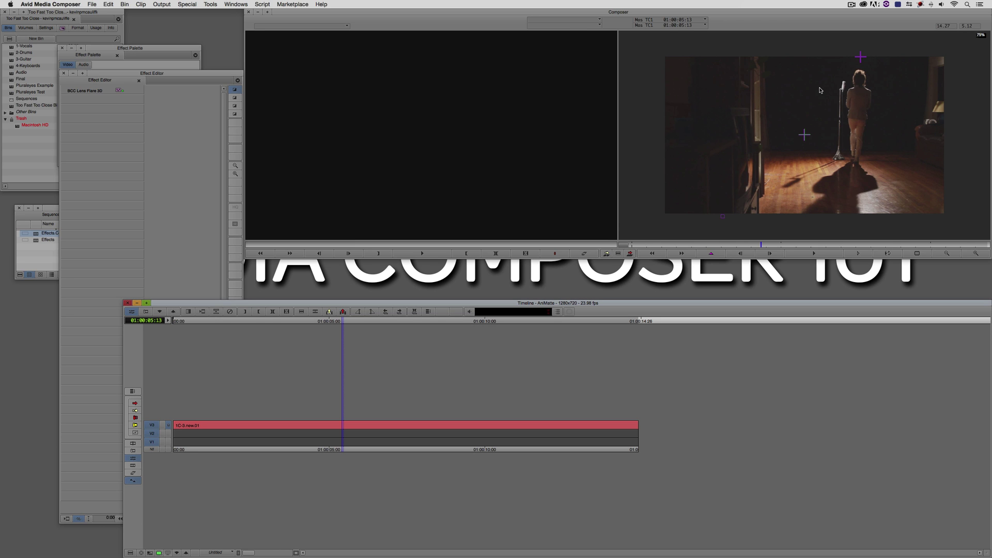
pyautogui.click(235, 4)
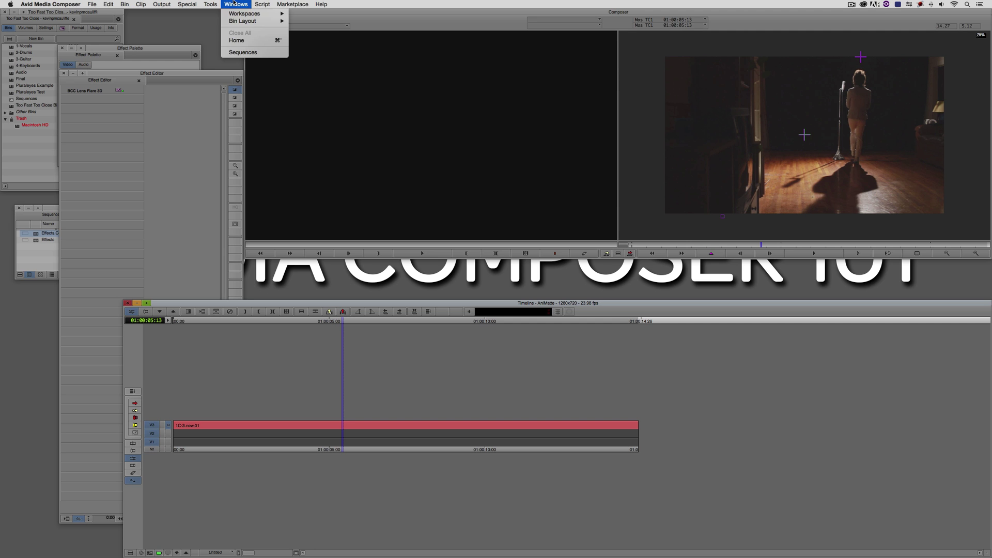
# Step: Switch to the Color Correction workspace and show the Hue Offsets wheels
pyautogui.moveTo(234, 15)
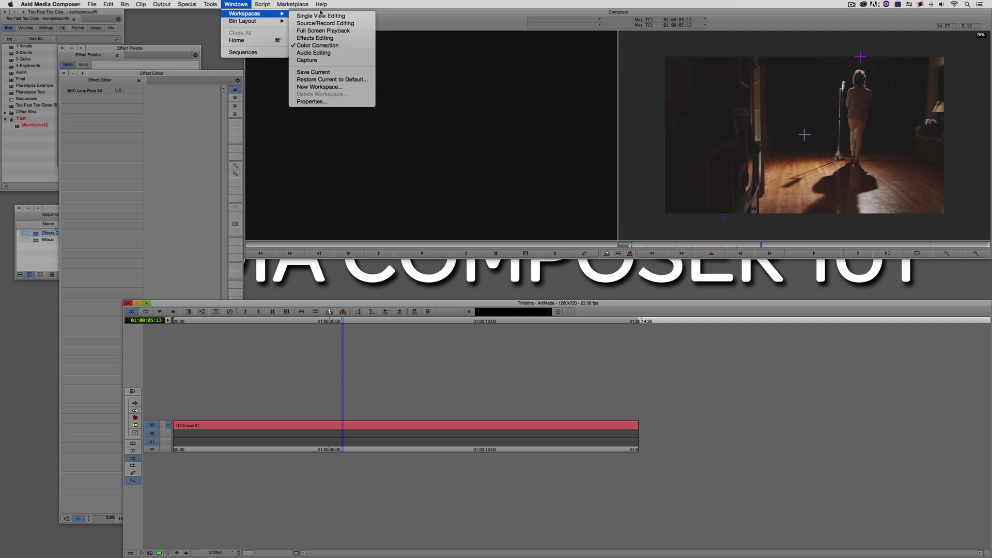
pyautogui.click(317, 45)
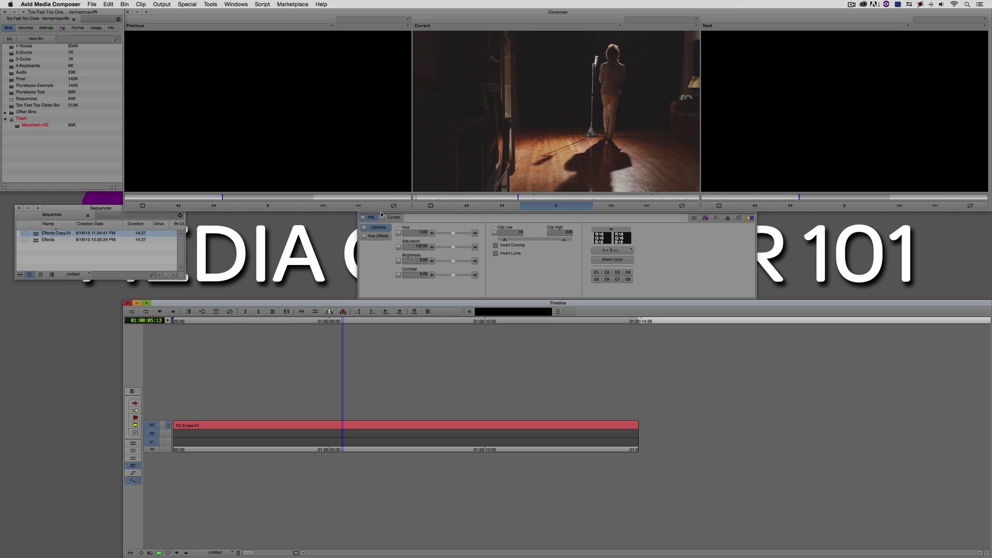
pyautogui.click(378, 237)
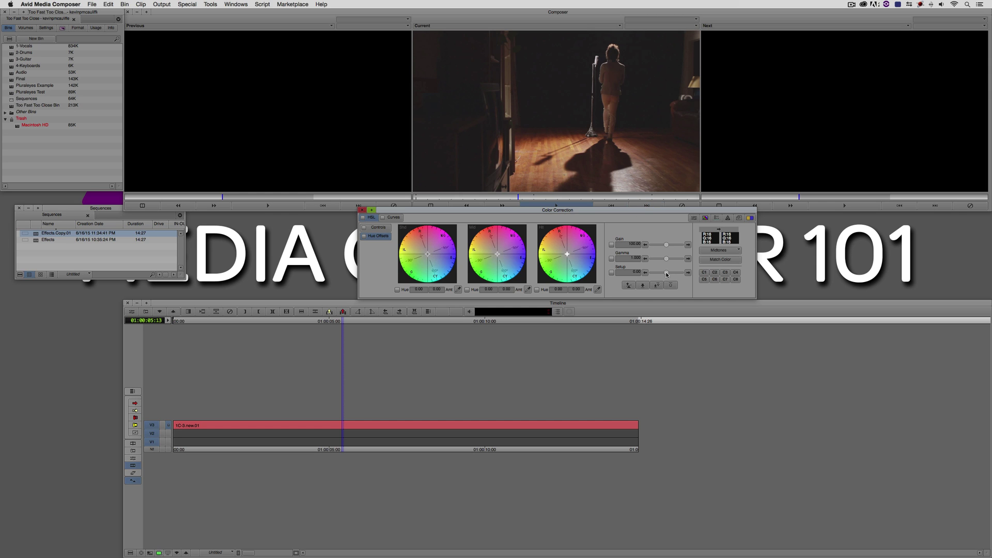
# Step: Set Setup to -20 and raise Gamma to 1.585
pyautogui.moveTo(667, 274); pyautogui.dragTo(668, 262)
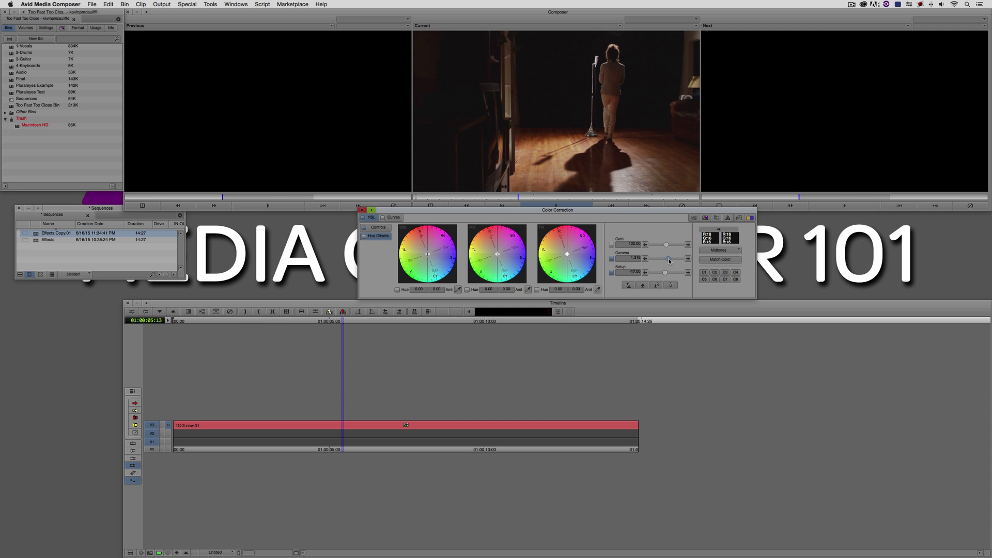
pyautogui.click(635, 274)
pyautogui.write('-20')
pyautogui.moveTo(668, 260); pyautogui.dragTo(669, 249)
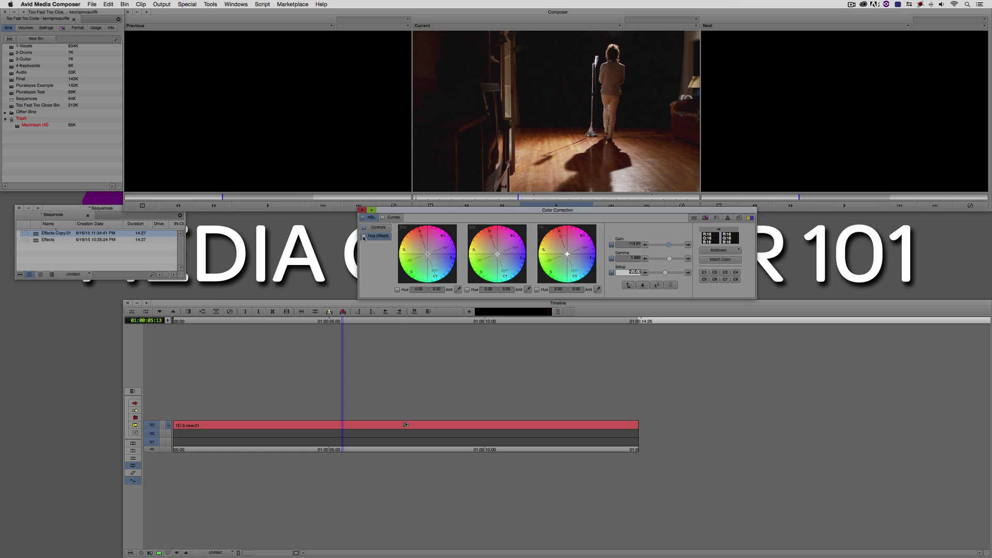
# Step: Step out to the top-level sequence, switch to the Source/Record layout, and scrub the graded shot
pyautogui.click(178, 553)
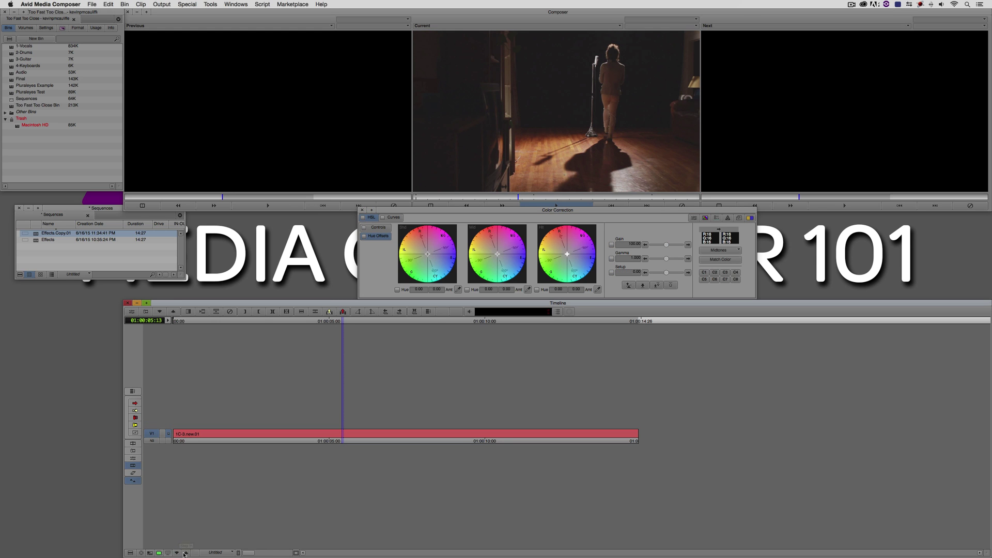
pyautogui.click(185, 554)
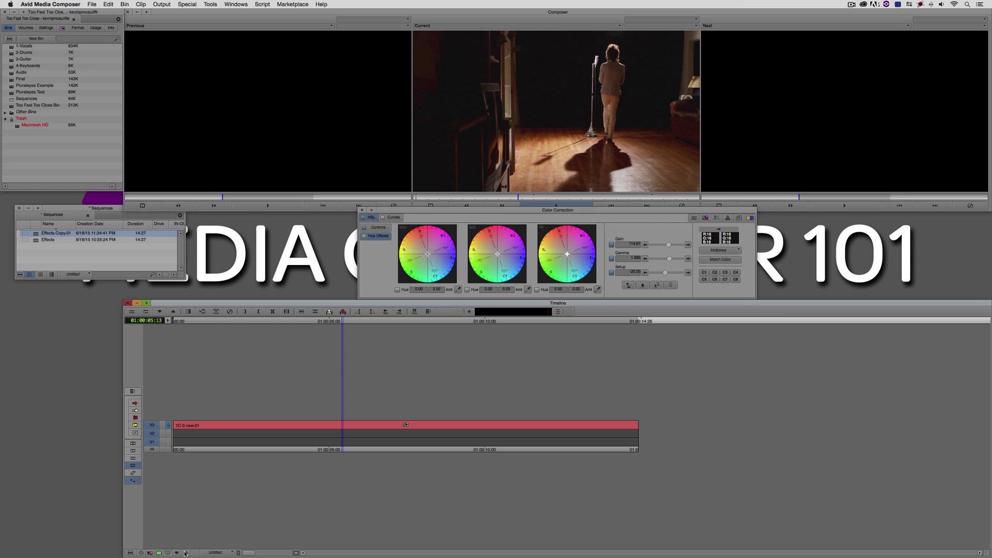
pyautogui.click(186, 554)
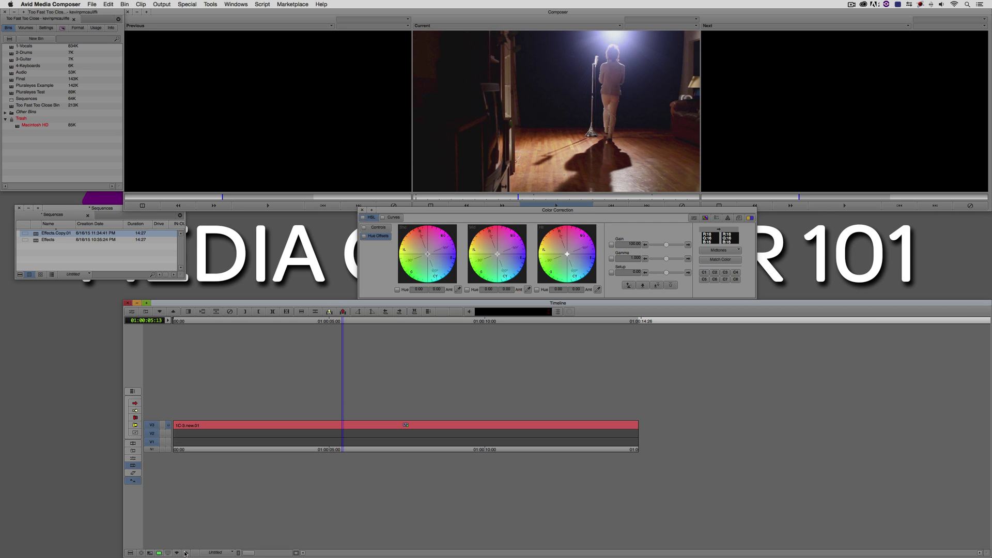
pyautogui.click(186, 554)
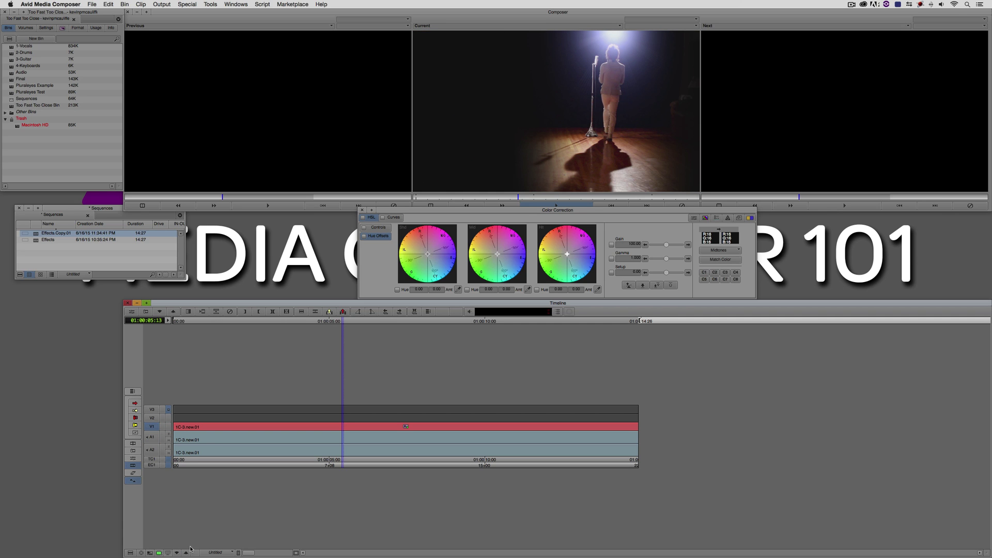
pyautogui.press('super+shift+1')
pyautogui.click(268, 465)
pyautogui.moveTo(282, 455); pyautogui.dragTo(358, 482)
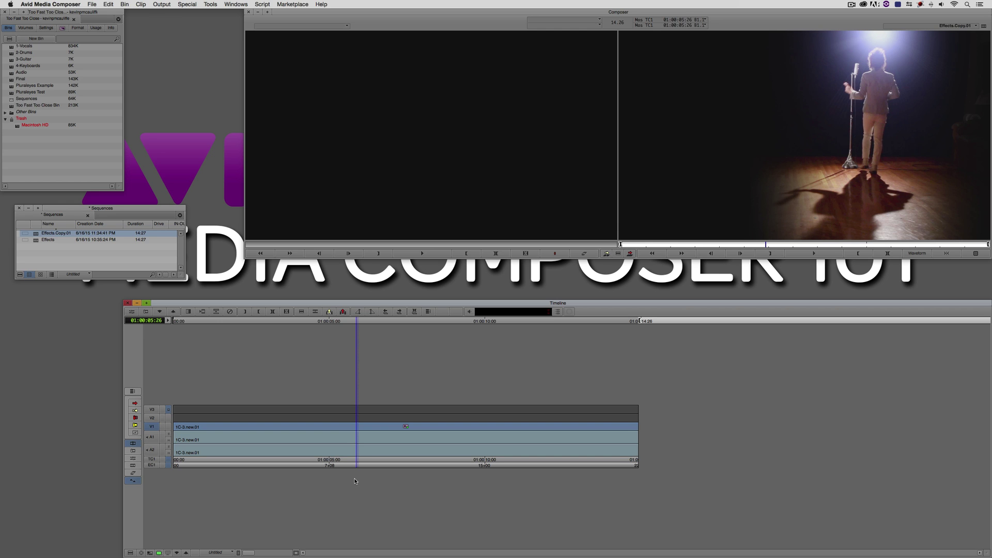
# Step: Apply BCC Colorize from the BCC Color & Tone category to the concert clip on V1
pyautogui.press('super+8')
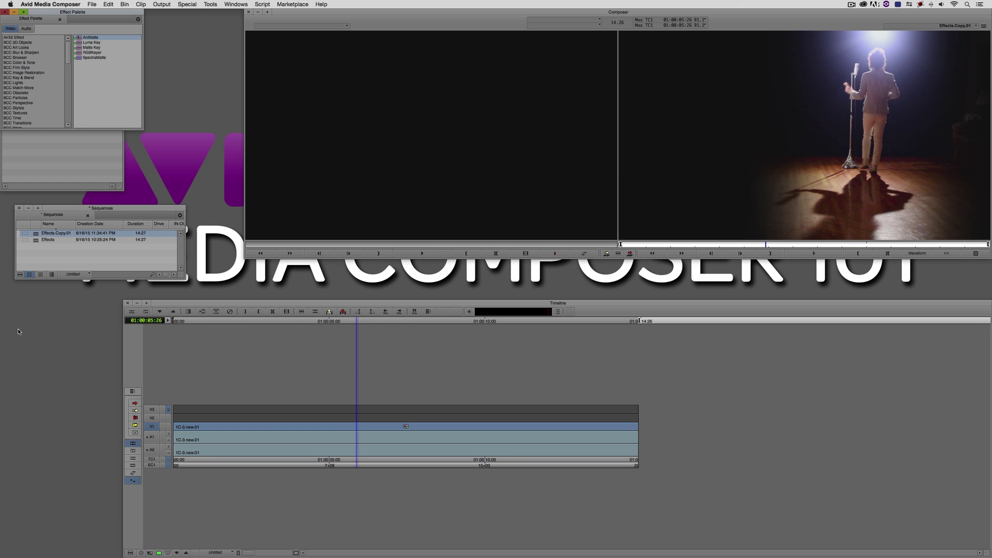
pyautogui.moveTo(42, 14); pyautogui.dragTo(124, 62)
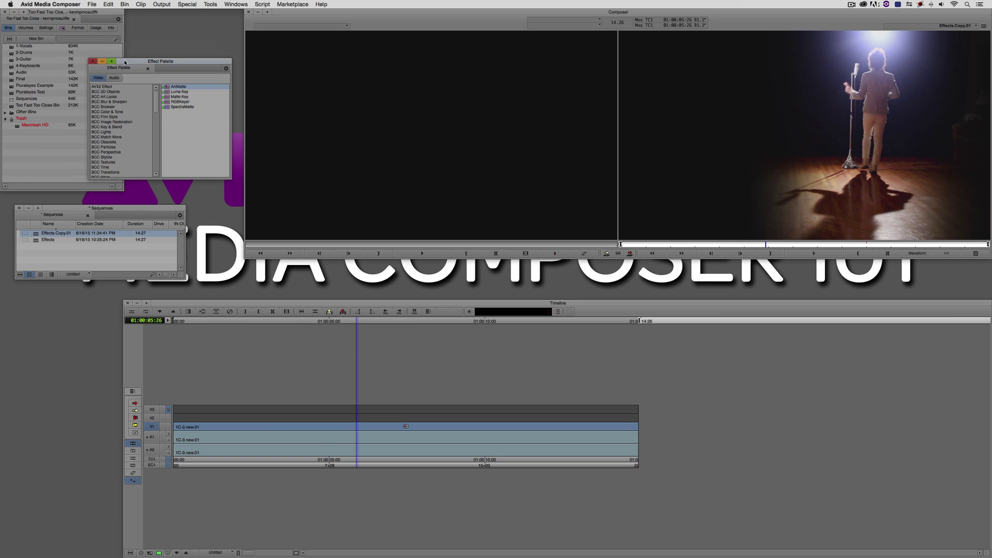
pyautogui.click(106, 112)
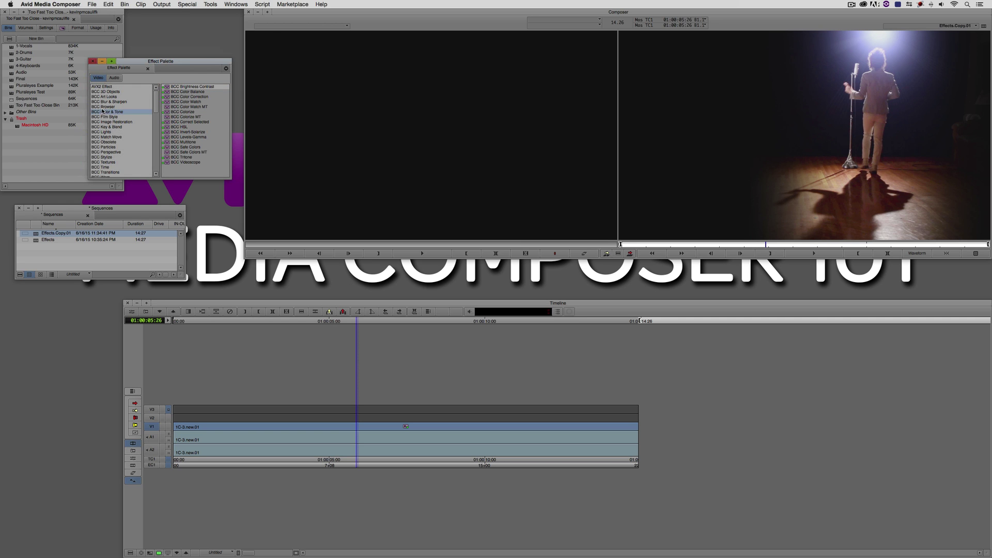
pyautogui.click(169, 113)
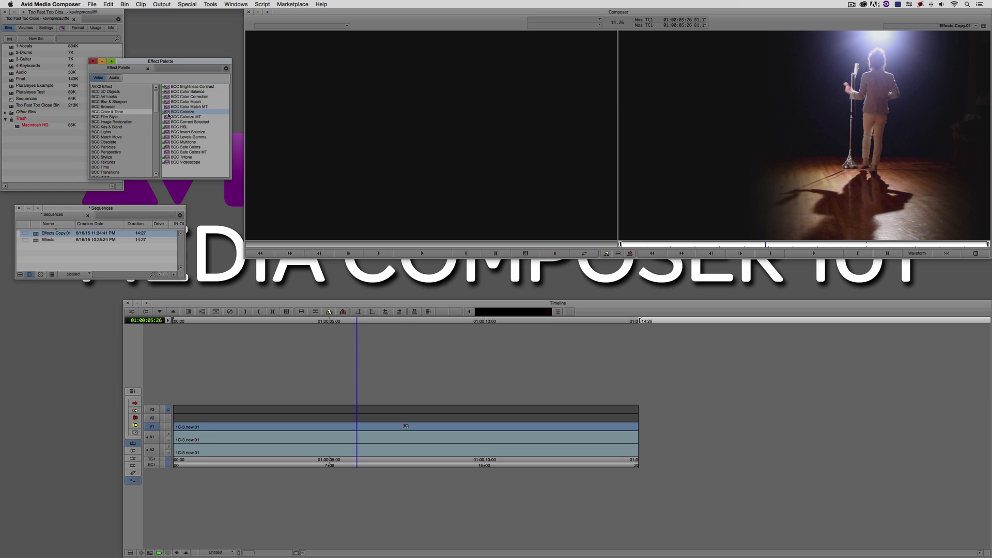
pyautogui.moveTo(168, 114); pyautogui.dragTo(374, 430)
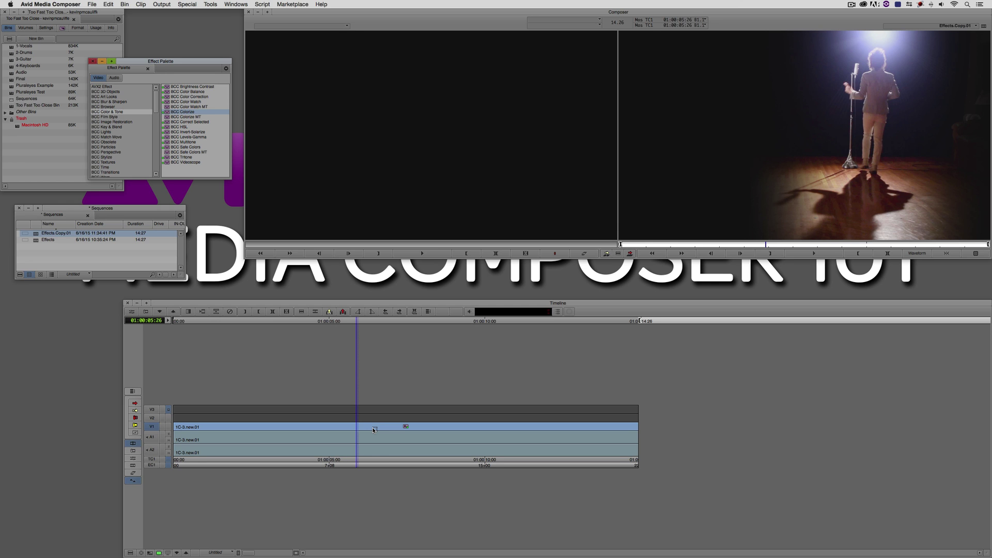
pyautogui.moveTo(373, 430); pyautogui.dragTo(370, 425)
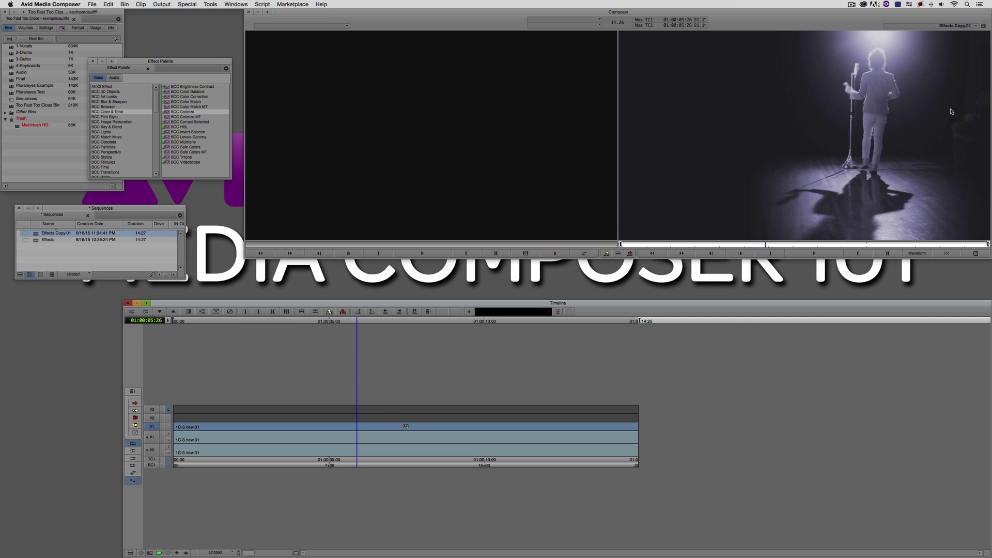
# Step: In the nested effect, pull the AniMatte window's left and right edges inward toward the singer
pyautogui.click(177, 552)
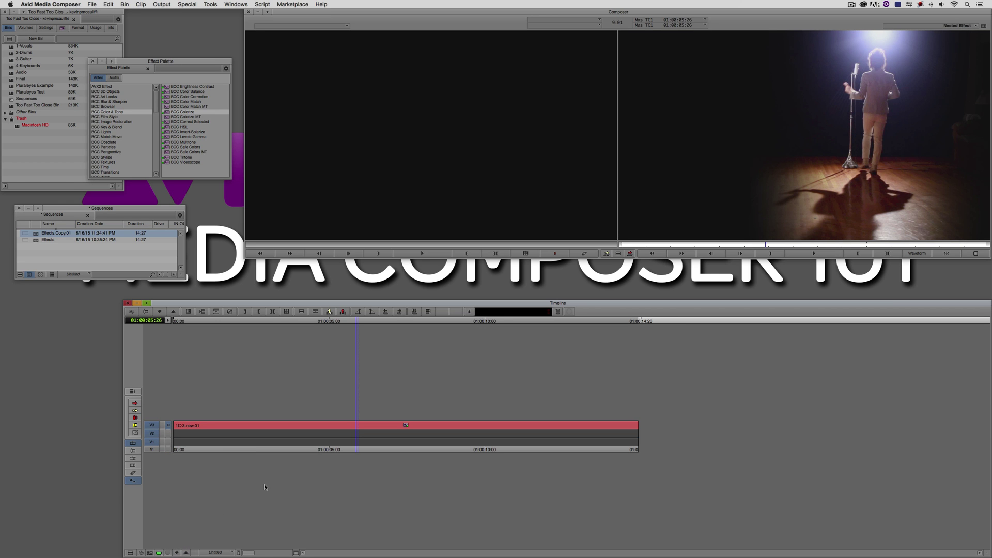
pyautogui.press('super+8')
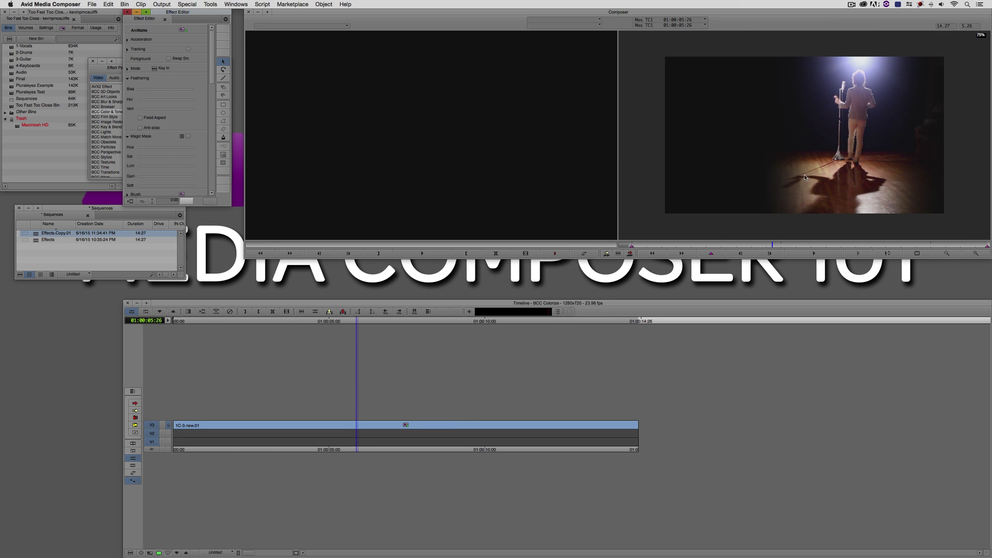
pyautogui.click(833, 157)
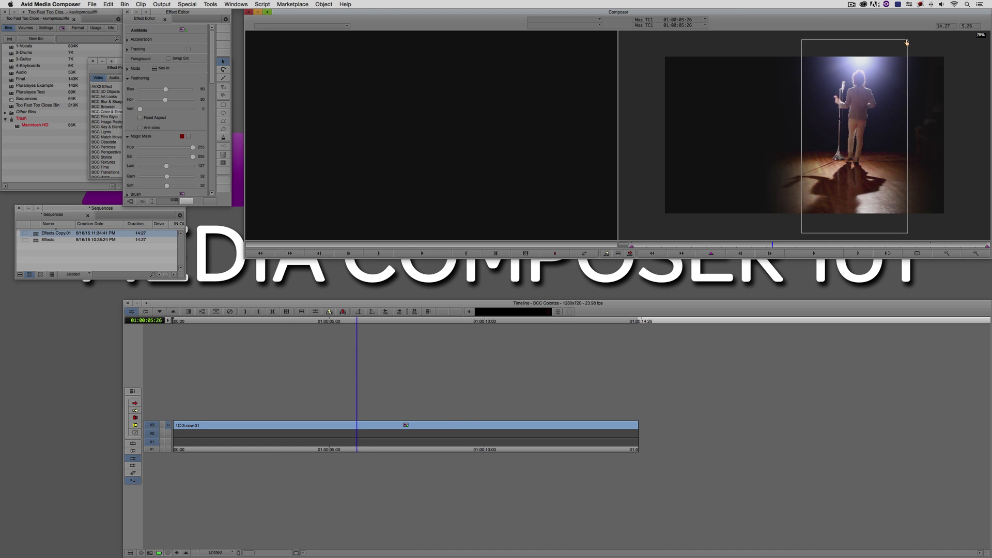
pyautogui.moveTo(907, 39); pyautogui.dragTo(892, 43)
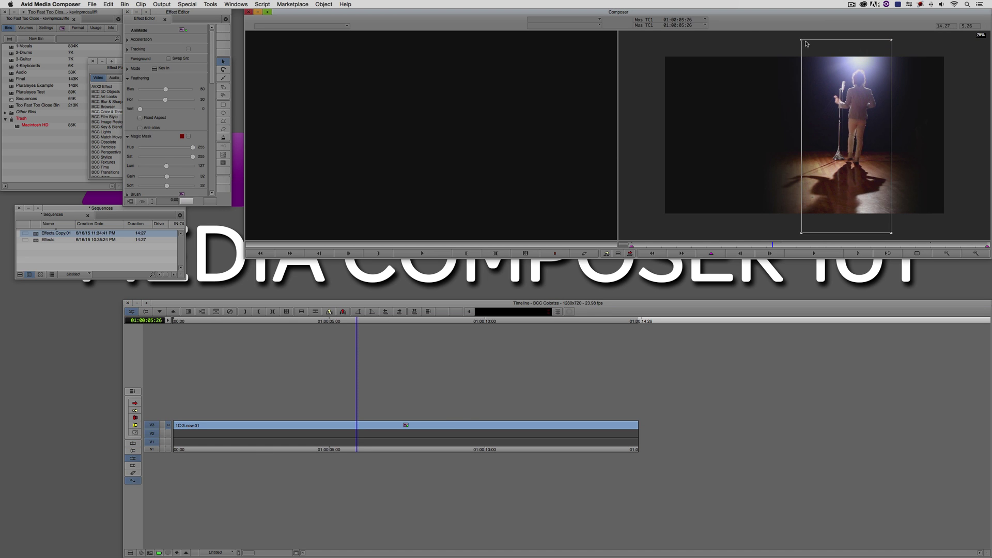
pyautogui.moveTo(804, 42); pyautogui.dragTo(815, 43)
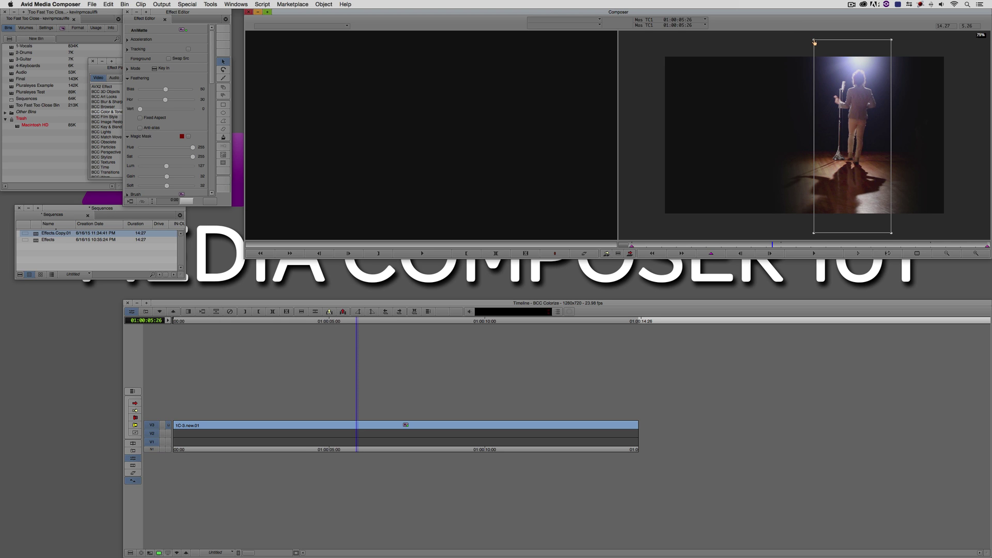
# Step: Return to the main sequence and play it back and forth to review the tighter vignette
pyautogui.click(185, 553)
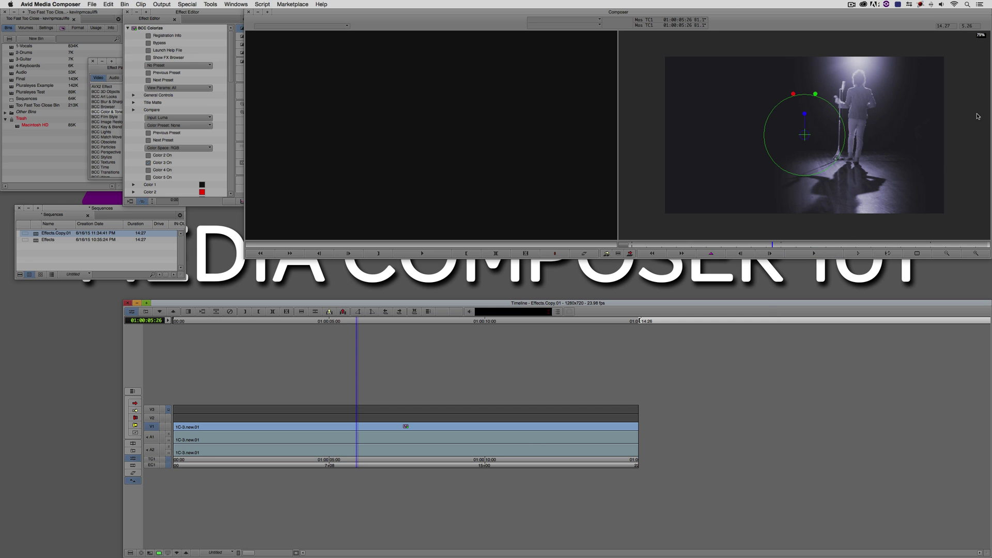
pyautogui.click(338, 428)
pyautogui.press('super+w')
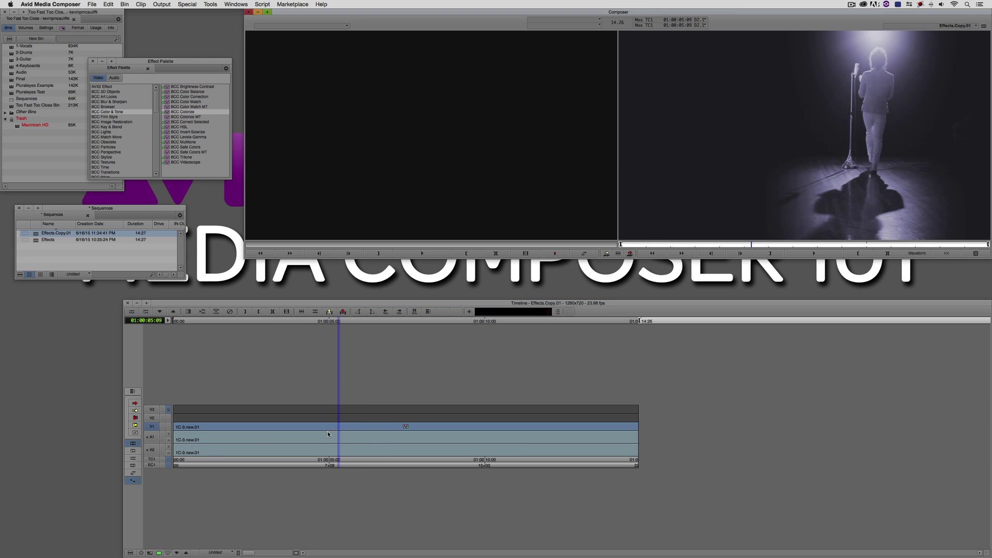
pyautogui.press('j')
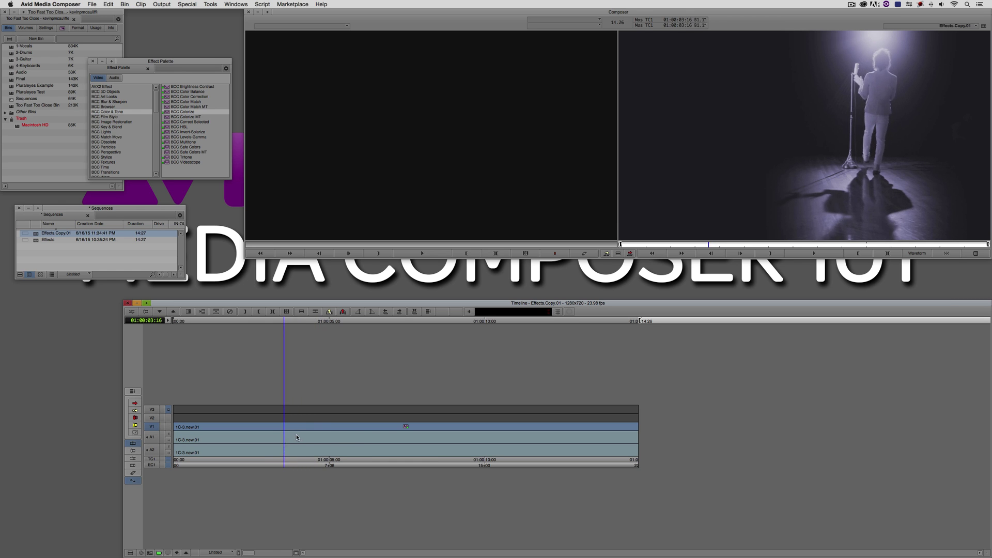
pyautogui.press('l')
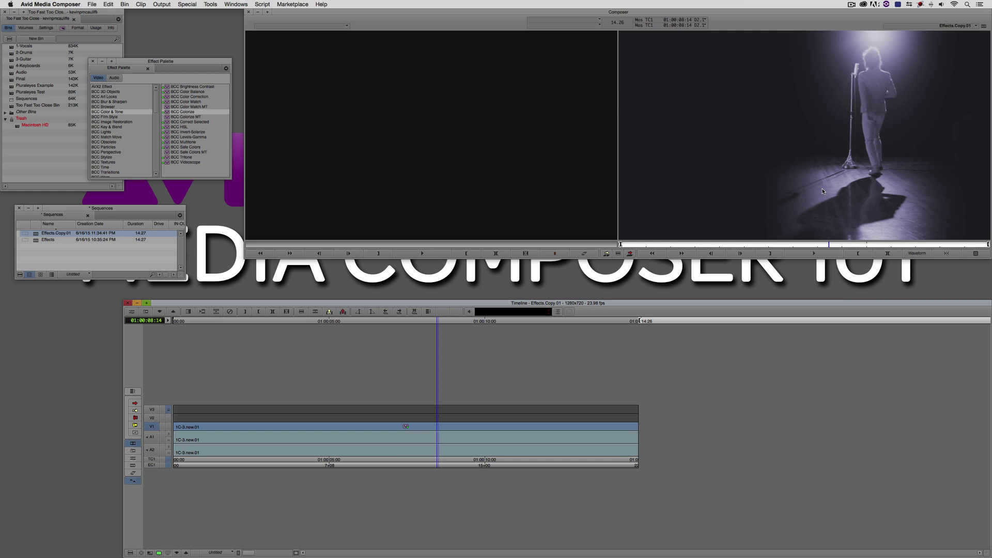
# Step: In the BCC Colorize Effect Editor, collapse Color 3 and set Black Point to 4.0
pyautogui.press('super+8')
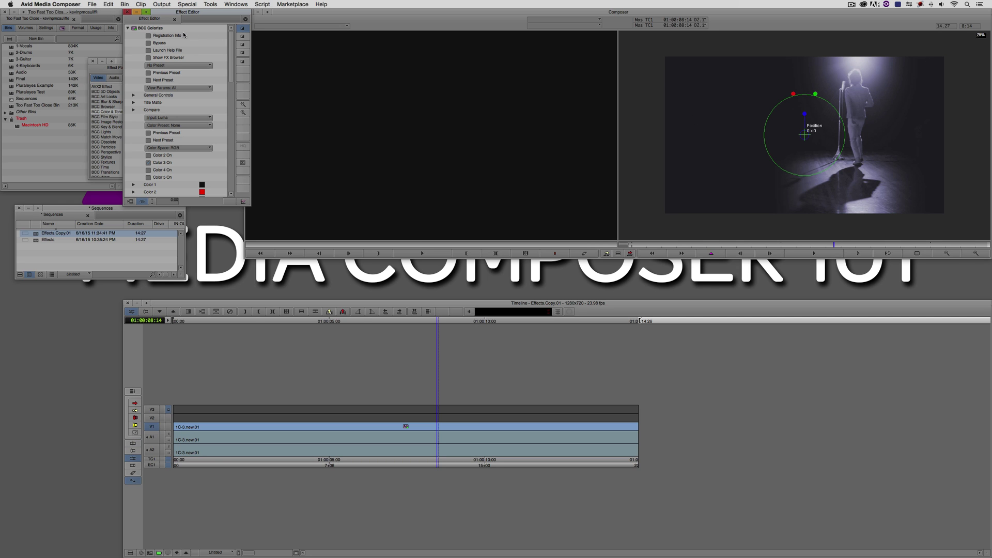
pyautogui.moveTo(231, 42); pyautogui.dragTo(233, 66)
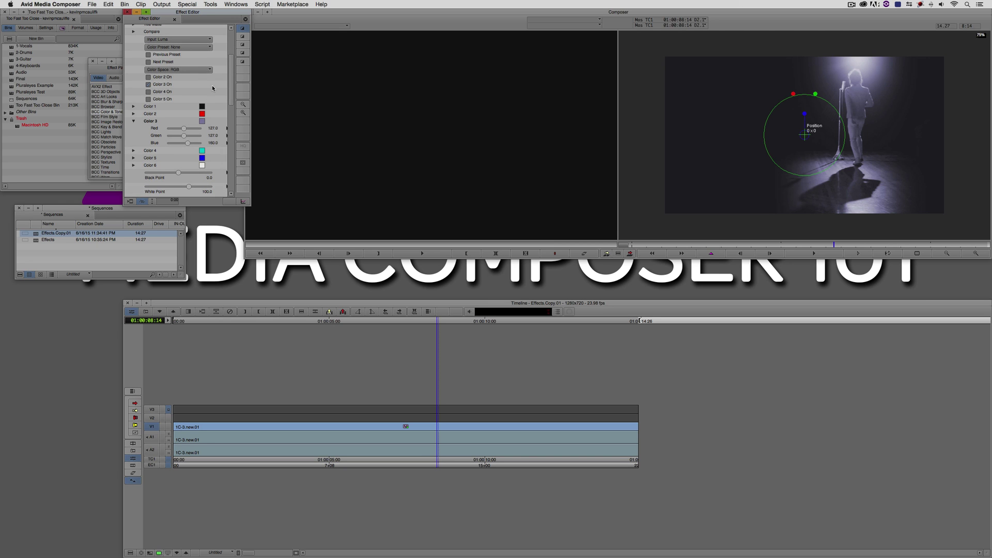
pyautogui.click(134, 122)
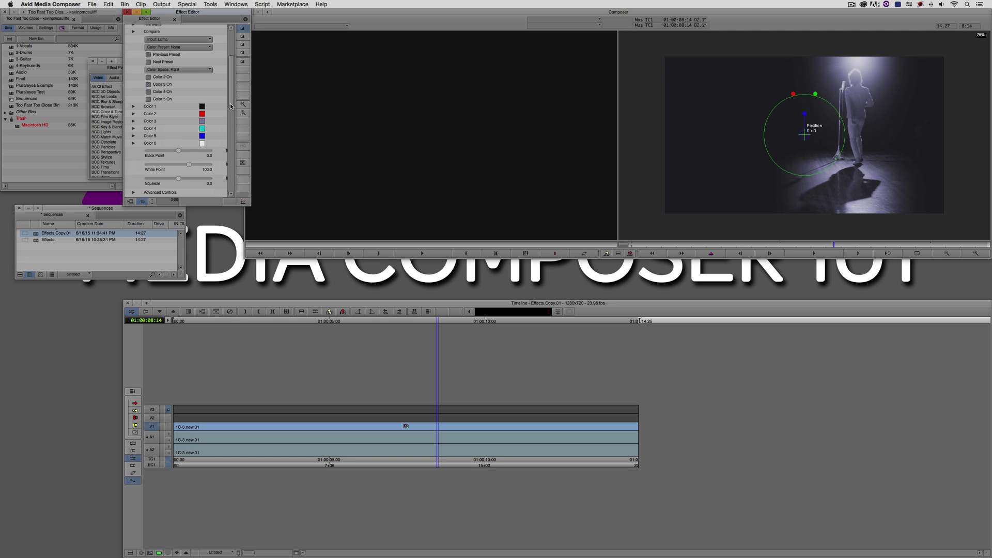
pyautogui.scroll(-2, 231, 106)
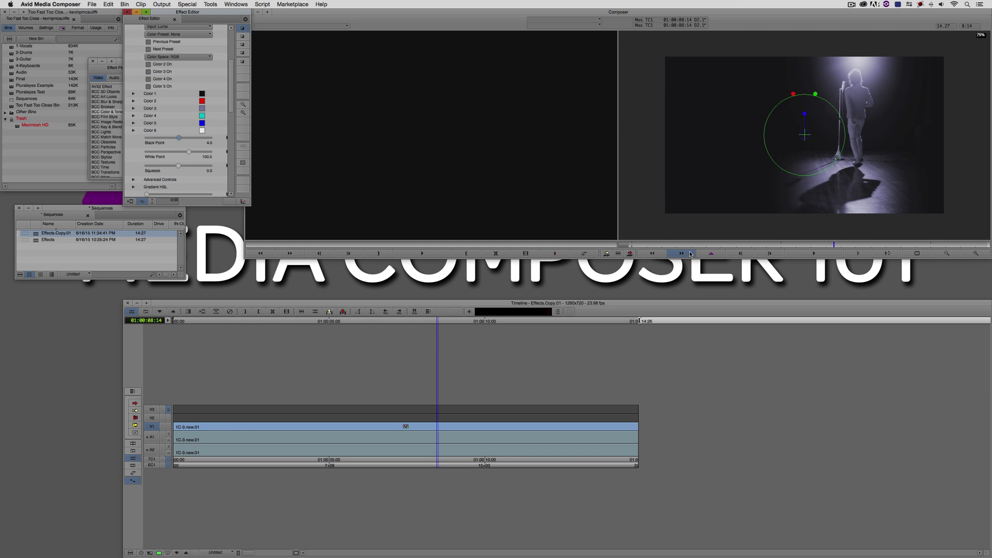
pyautogui.moveTo(672, 245); pyautogui.dragTo(805, 256)
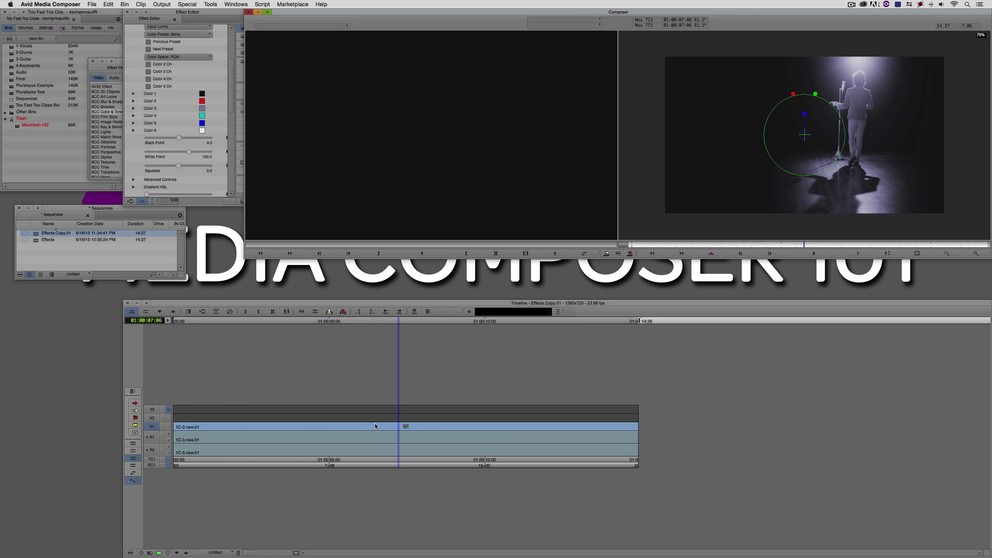
# Step: Step into and back out of the nested effect, then expand the Color 3 RGB values
pyautogui.click(176, 553)
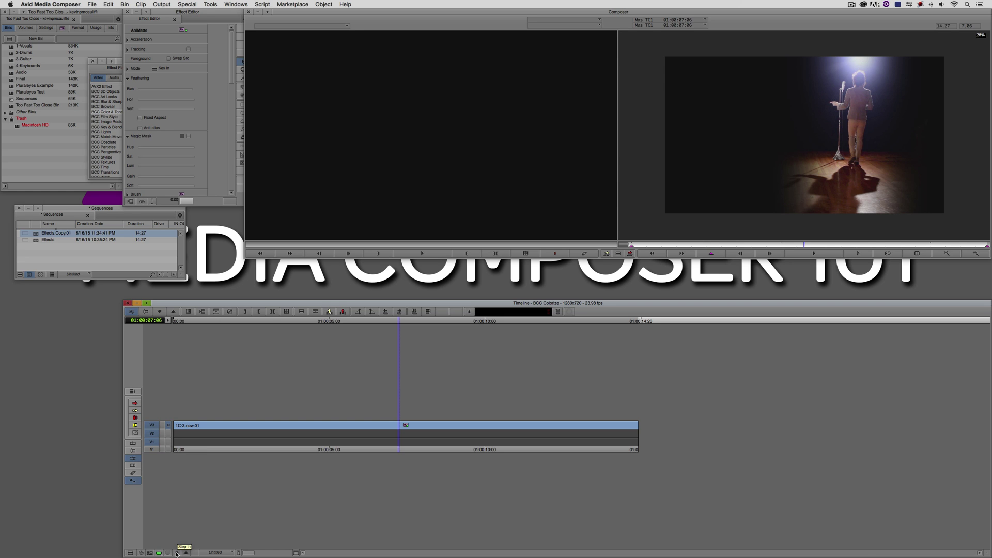
pyautogui.click(186, 554)
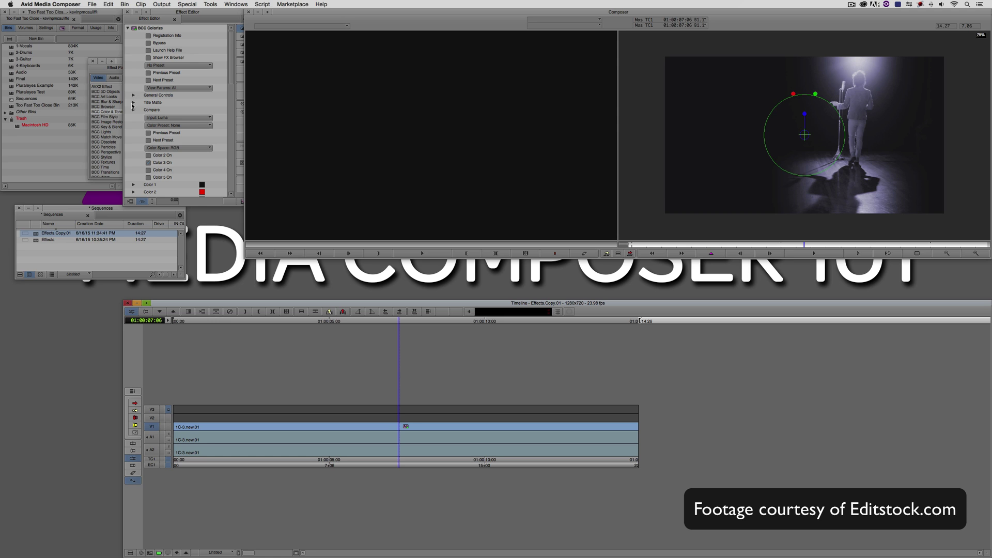
pyautogui.moveTo(230, 79); pyautogui.dragTo(231, 101)
pyautogui.click(133, 125)
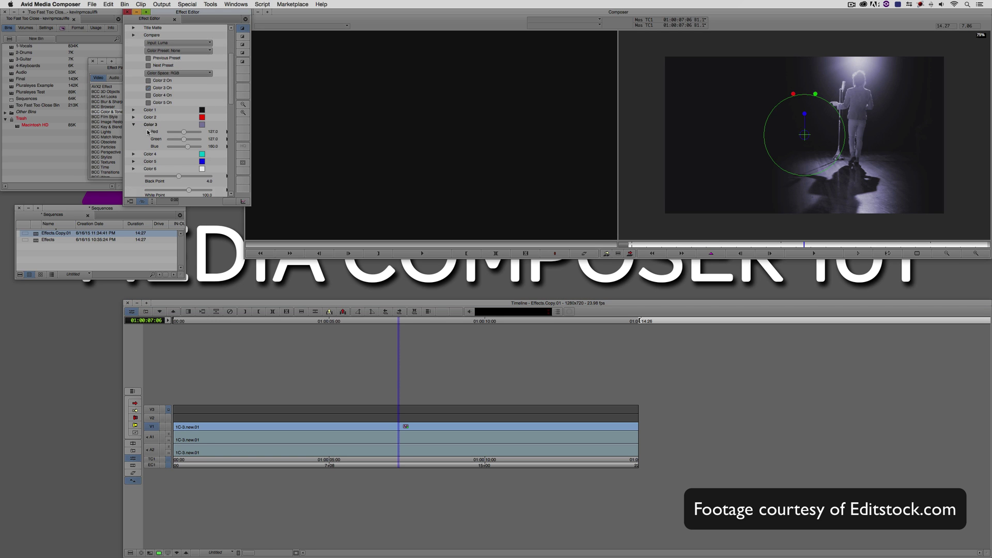
# Step: Tune Color 3 to Red 137.8, Green 127.0, Blue 141.3, undoing unwanted tints
pyautogui.moveTo(187, 147); pyautogui.dragTo(180, 148)
pyautogui.press('super+z')
pyautogui.moveTo(186, 146); pyautogui.dragTo(184, 147)
pyautogui.click(184, 140)
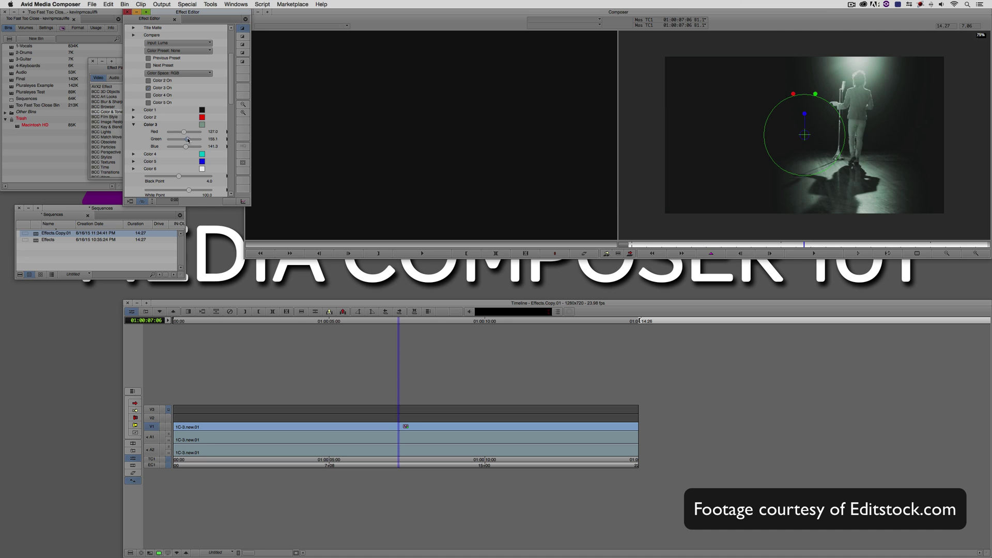
pyautogui.press('super+z')
pyautogui.click(185, 132)
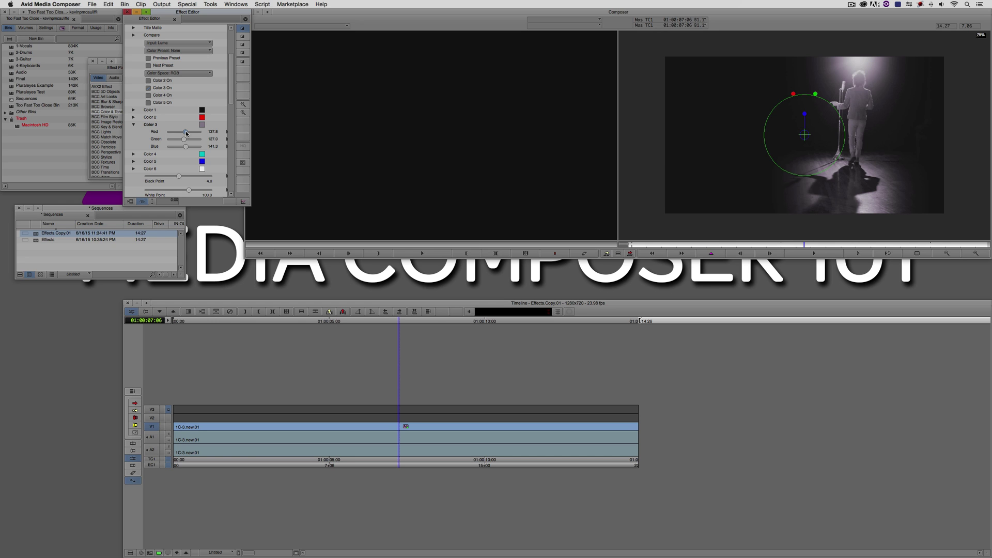
# Step: Drag Geometrics X Point to move the singer left of centre, and raise Black Point to 7.5
pyautogui.scroll(5, 234, 71)
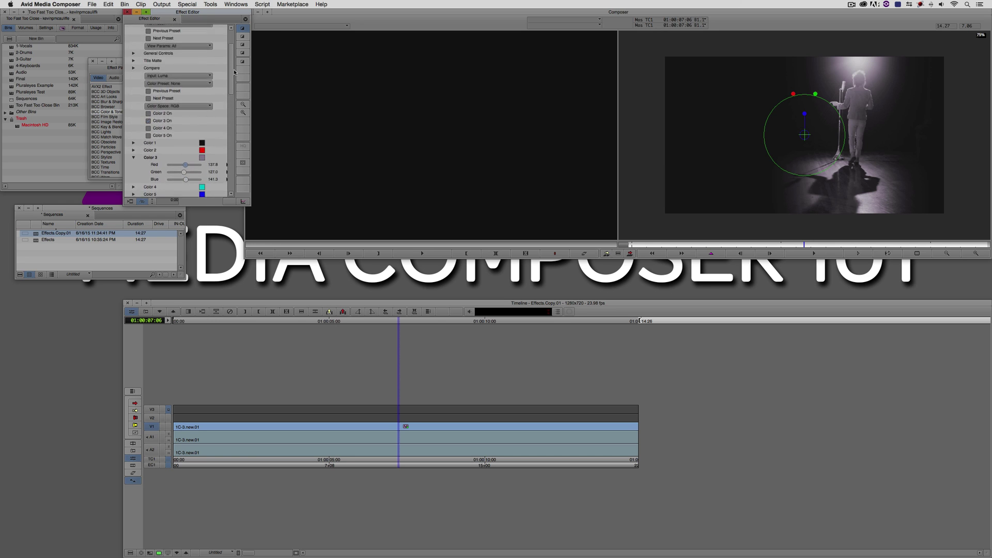
pyautogui.scroll(3, 235, 56)
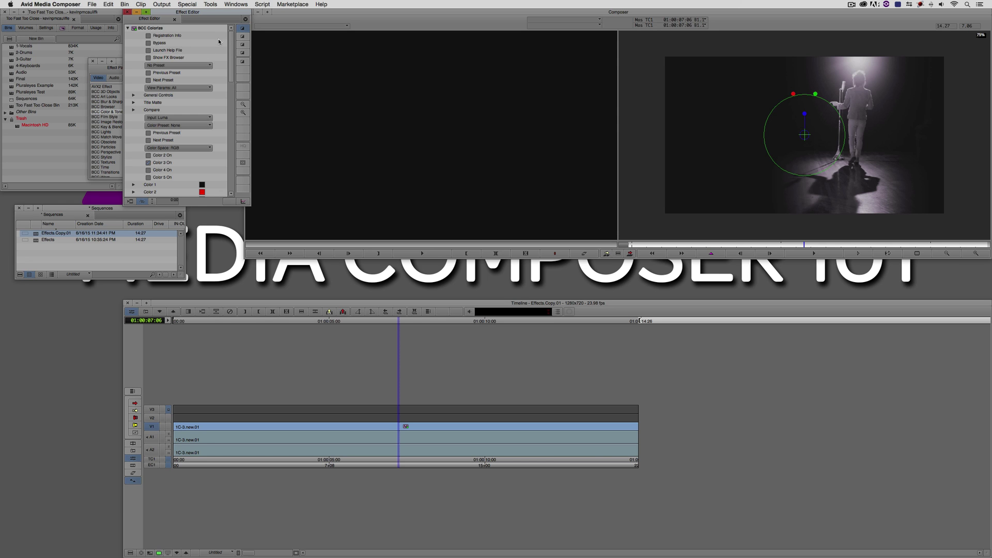
pyautogui.scroll(-3, 221, 41)
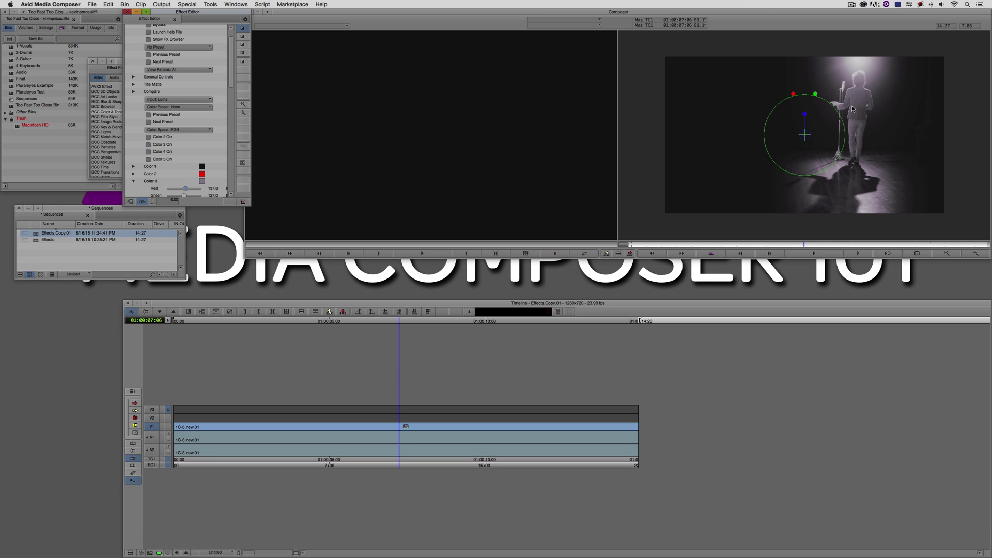
pyautogui.scroll(-15, 241, 136)
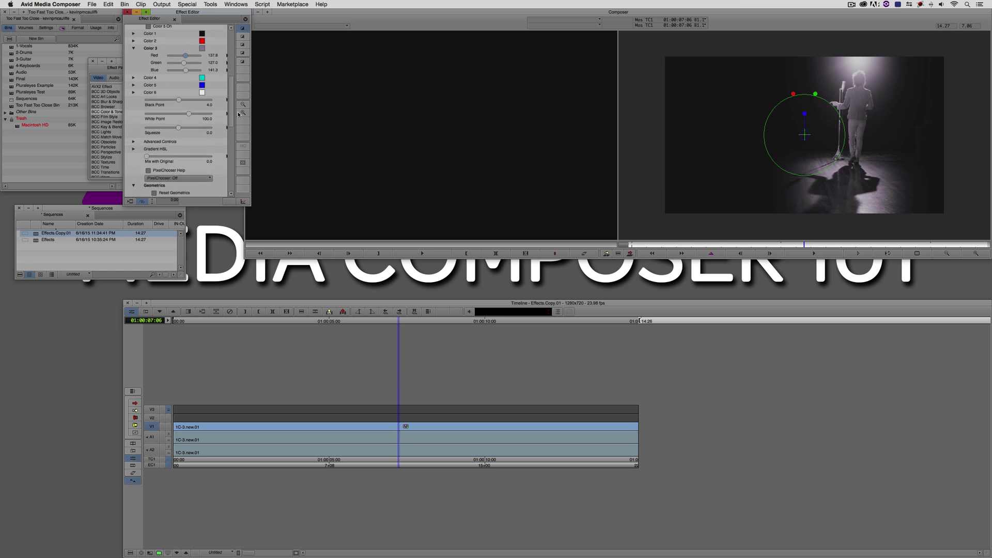
pyautogui.scroll(-10, 242, 136)
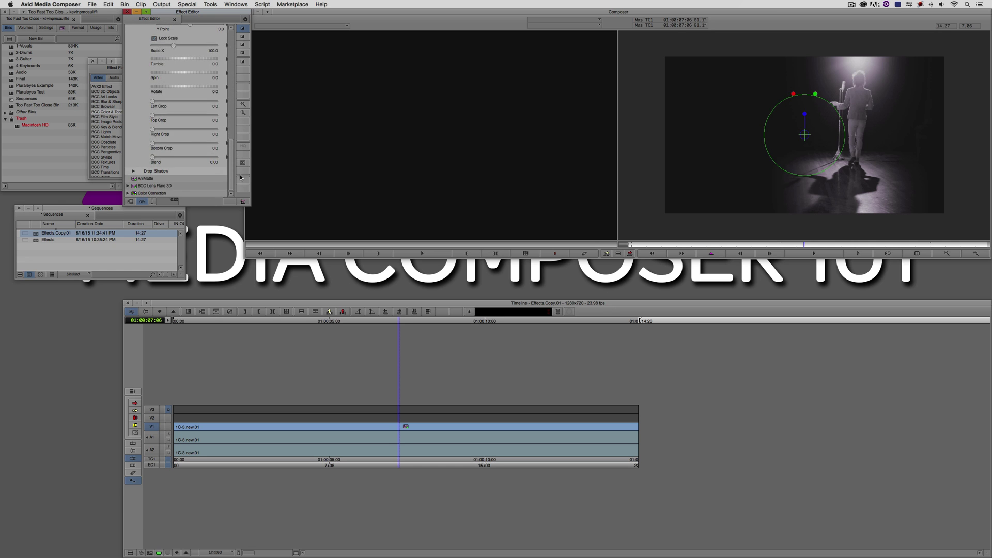
pyautogui.scroll(5, 138, 124)
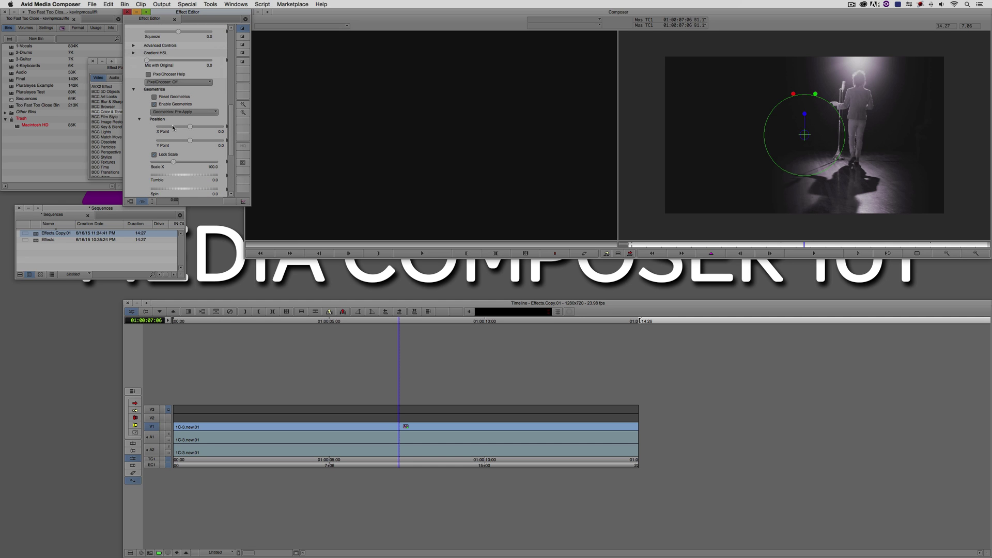
pyautogui.moveTo(192, 129); pyautogui.dragTo(179, 129)
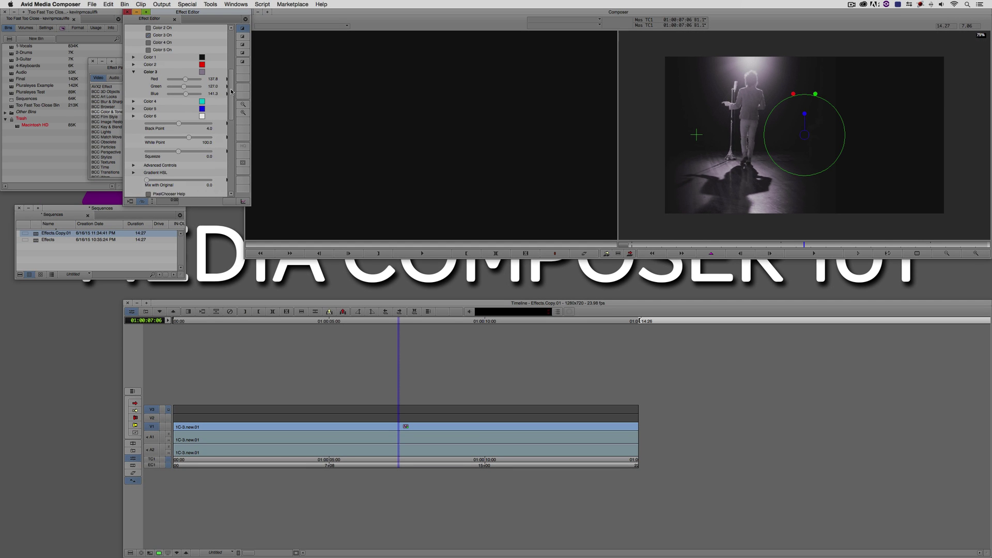
pyautogui.scroll(-2, 179, 120)
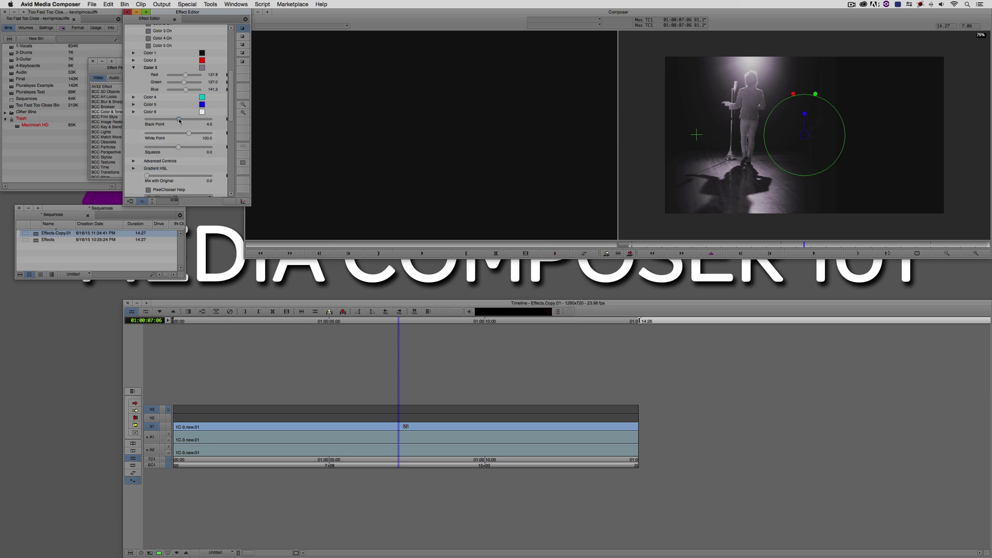
pyautogui.moveTo(180, 120); pyautogui.dragTo(180, 120)
# Step: Render the BCC Colorize effect to the G-SPEED Studio R drive
pyautogui.press('super+r')
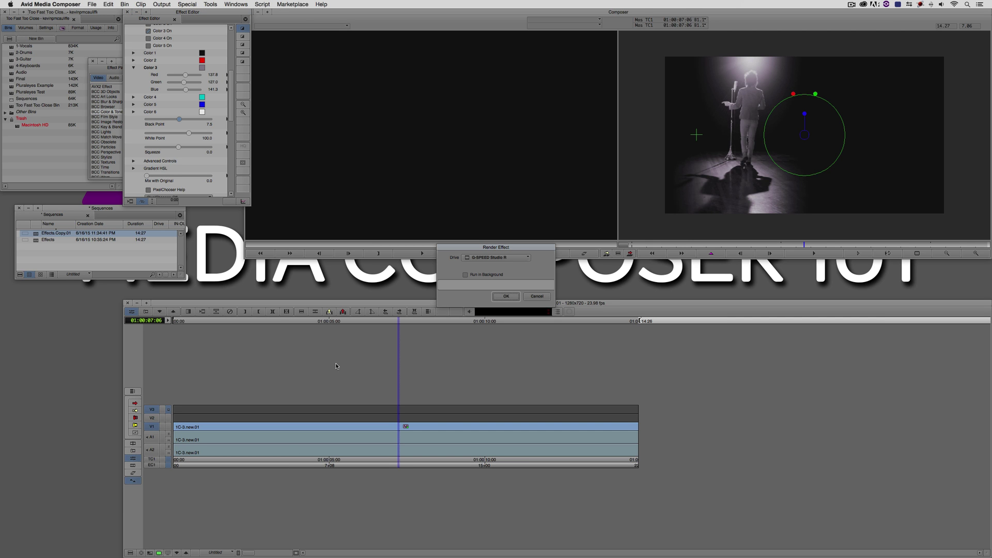
pyautogui.click(506, 297)
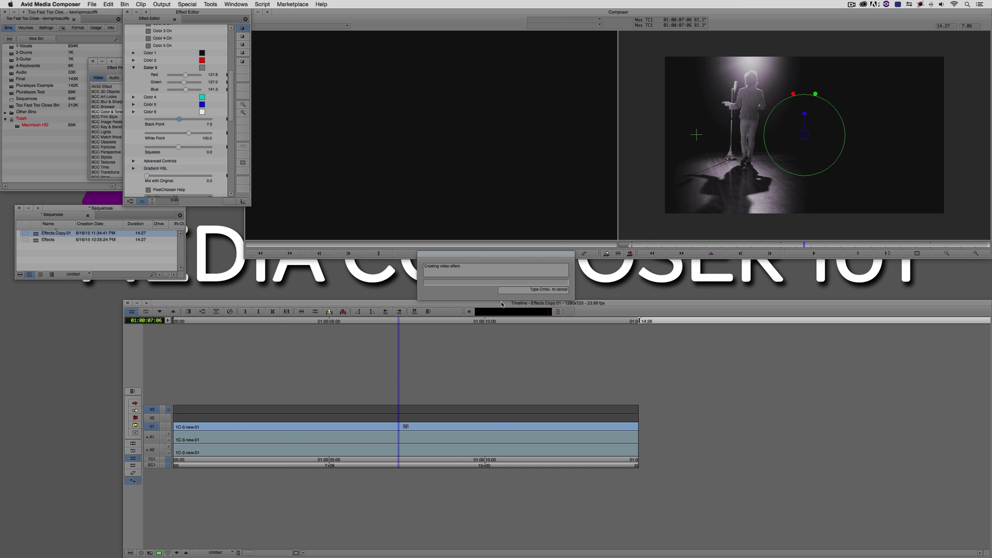